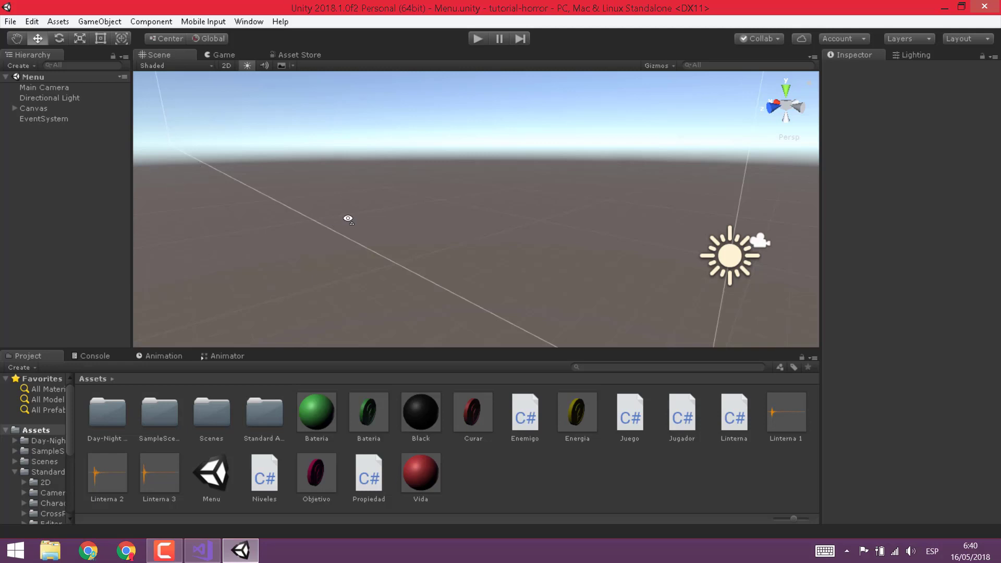
Orbit the Menu scene's Scene view to a new viewing angle.
right_drag(347, 219, 156, 193)
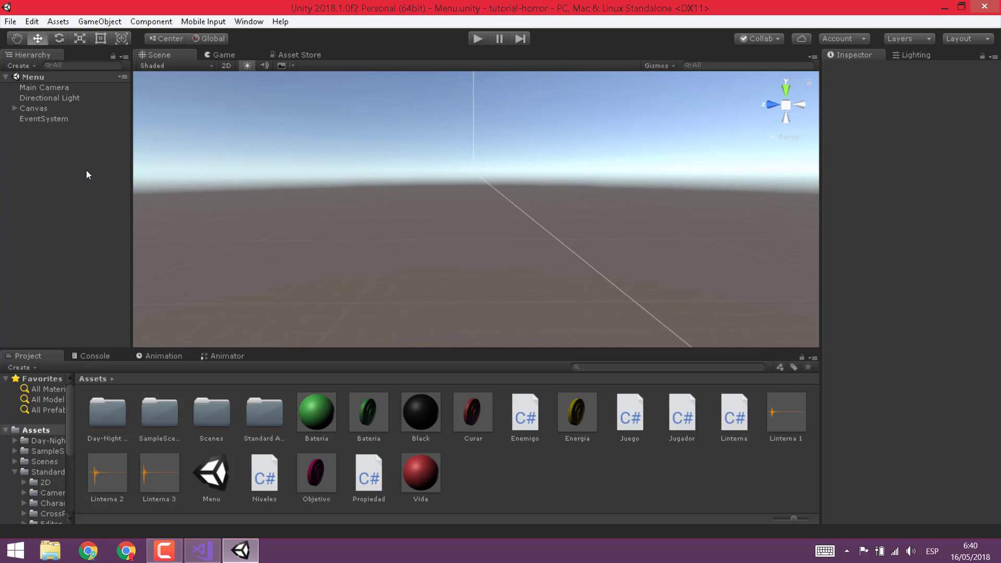
click(10, 22)
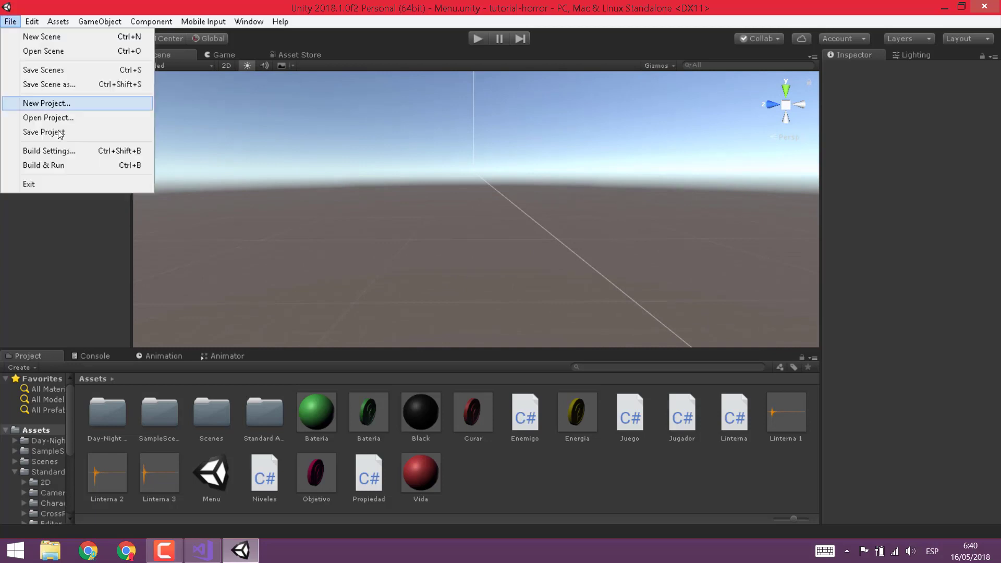
click(62, 146)
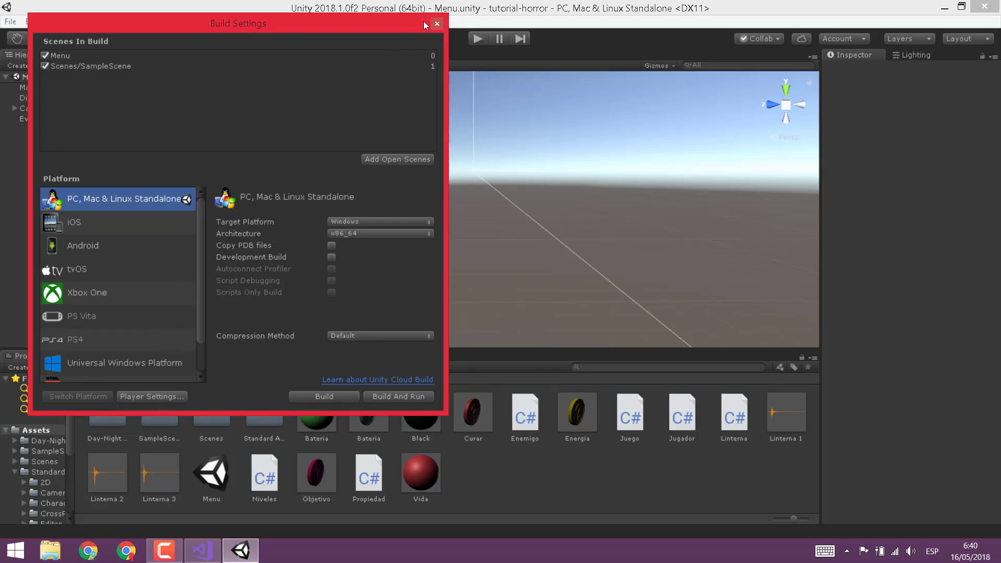
click(381, 335)
click(306, 268)
drag(431, 23, 390, 31)
drag(253, 35, 350, 75)
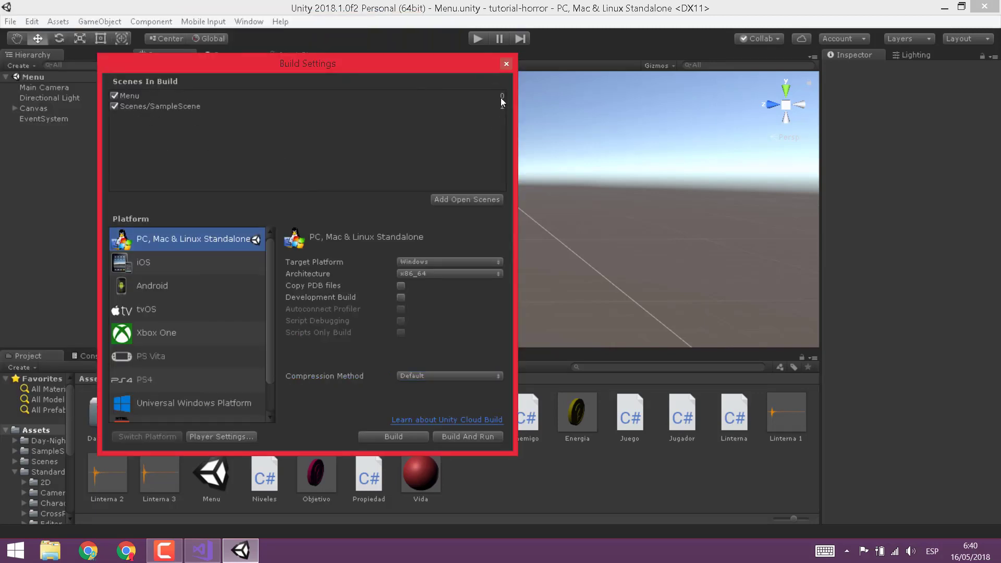
click(505, 63)
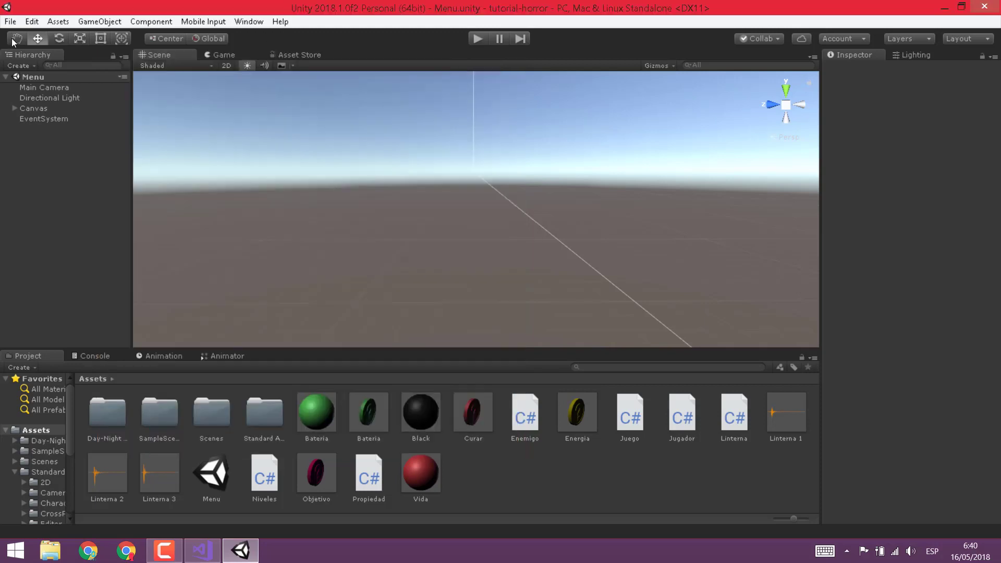
click(11, 22)
click(47, 151)
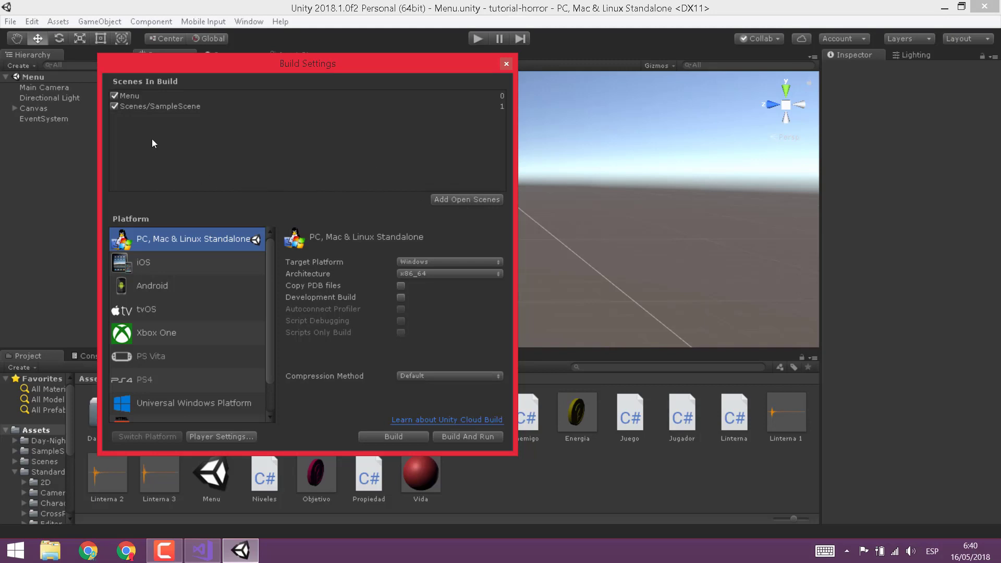
click(505, 64)
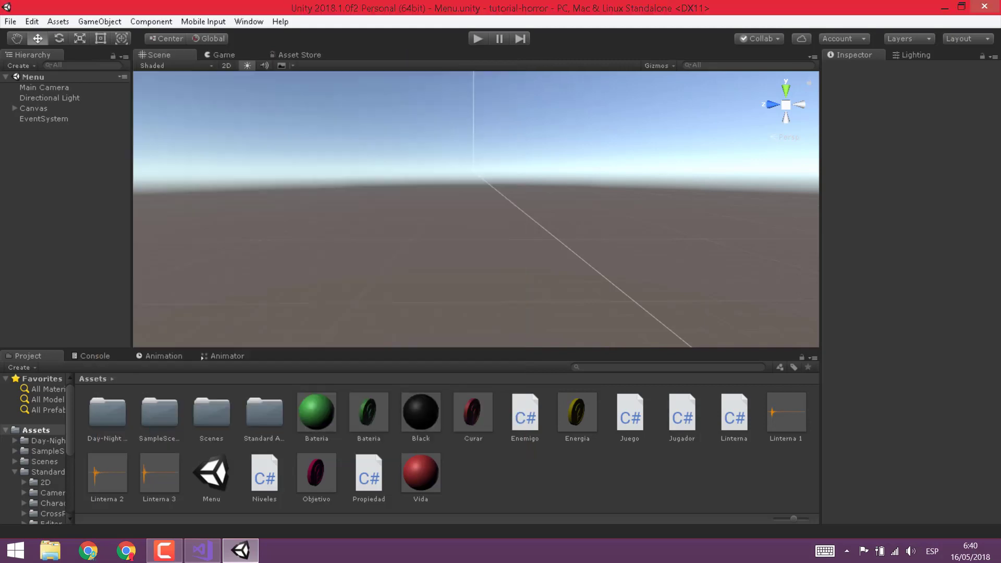
click(11, 21)
click(61, 65)
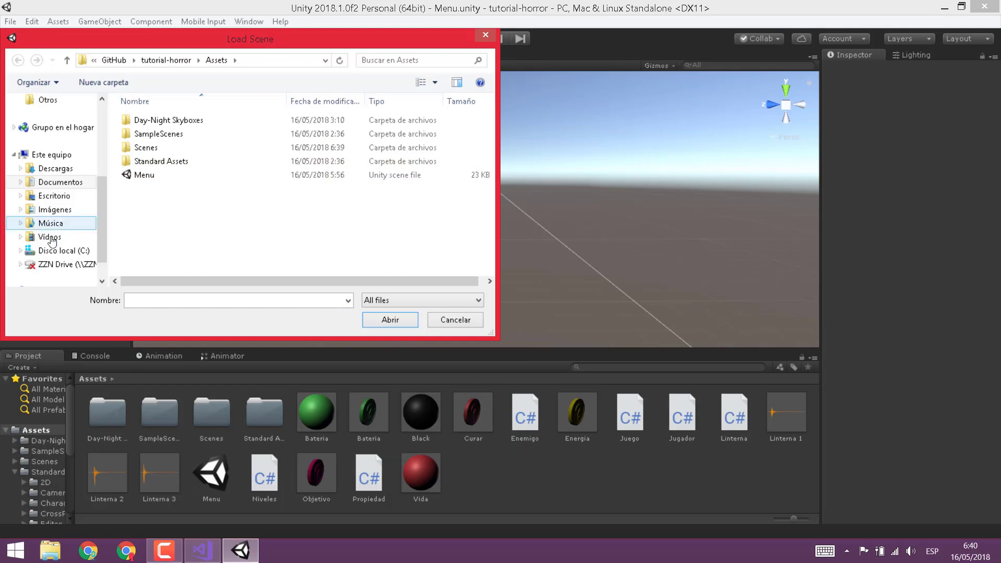
scroll(104, 191, down, 1)
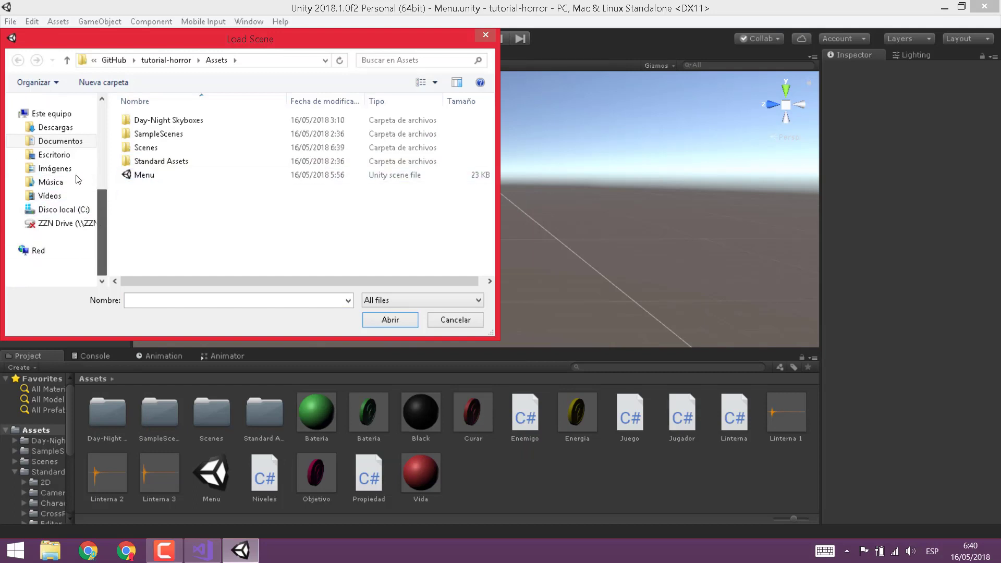
drag(104, 195, 104, 167)
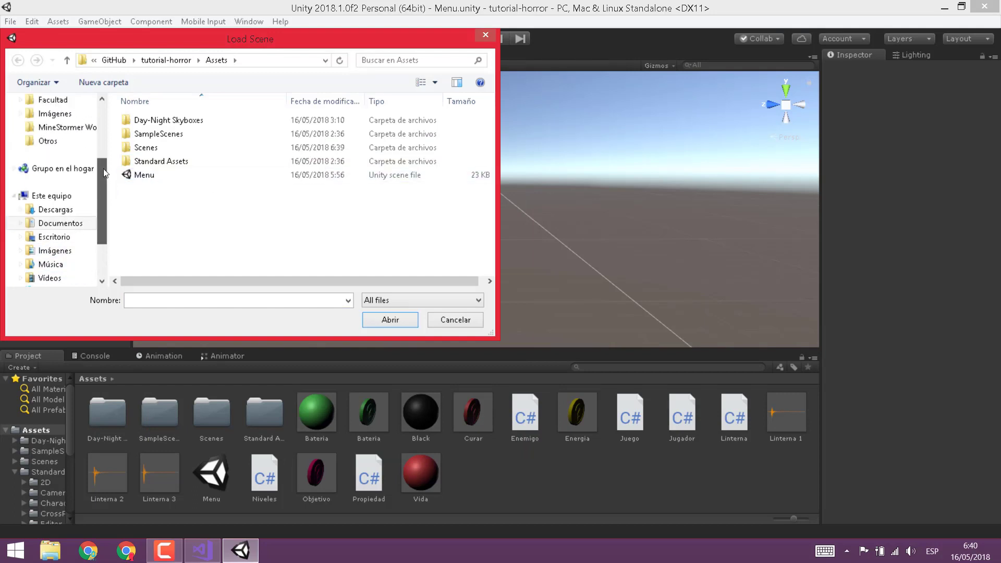
double_click(150, 134)
click(151, 137)
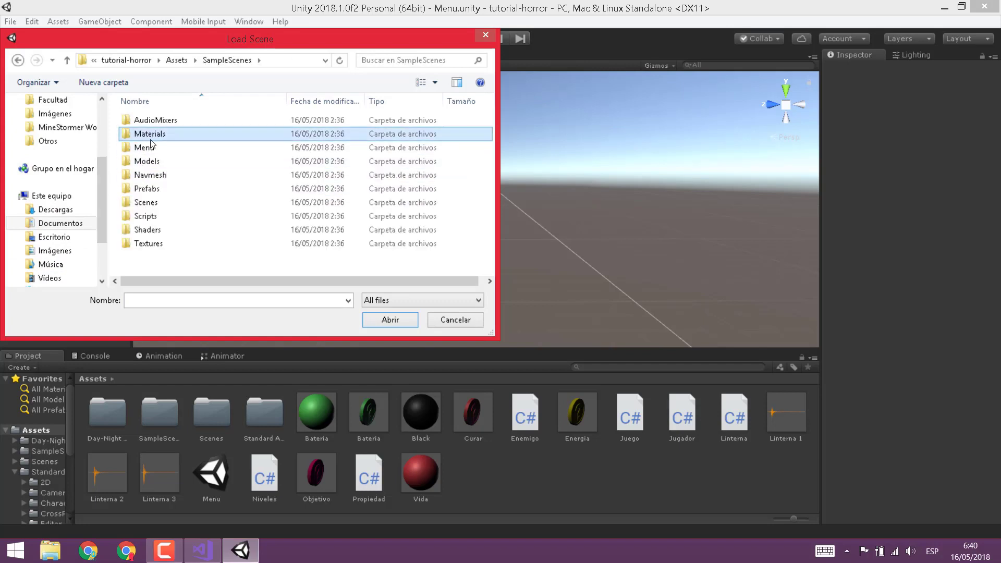
key(BackSpace)
double_click(150, 147)
double_click(150, 137)
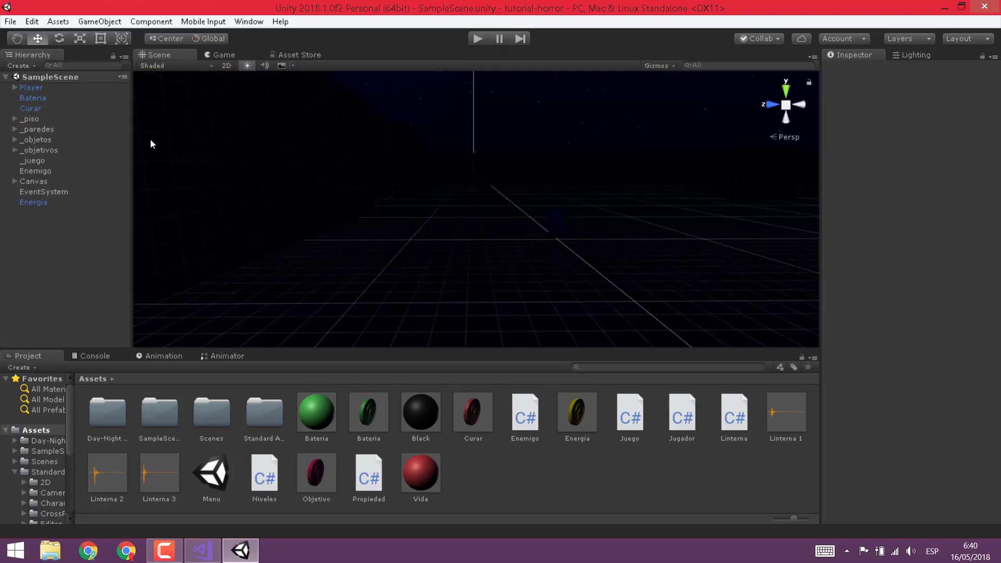
click(11, 22)
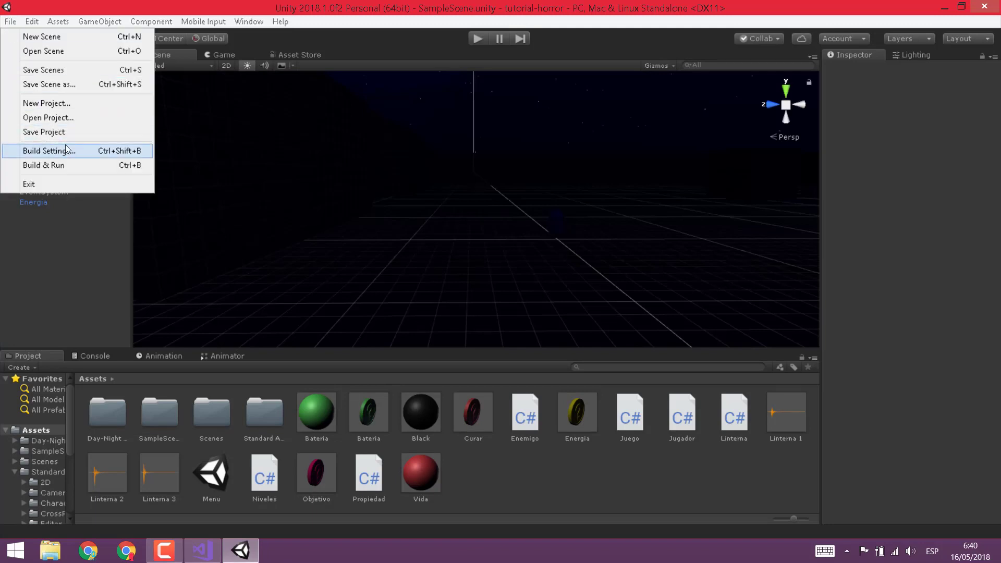
click(66, 149)
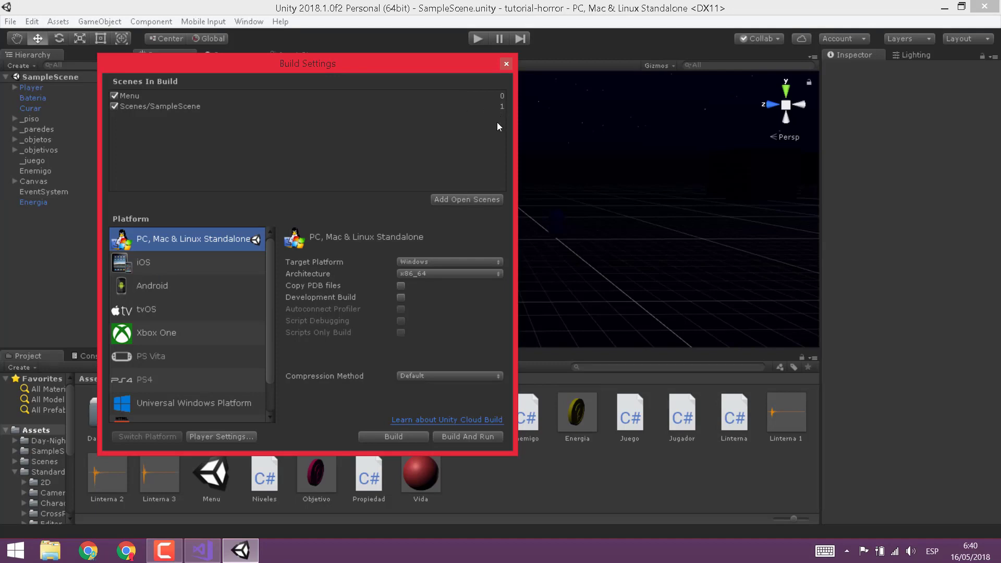
click(423, 73)
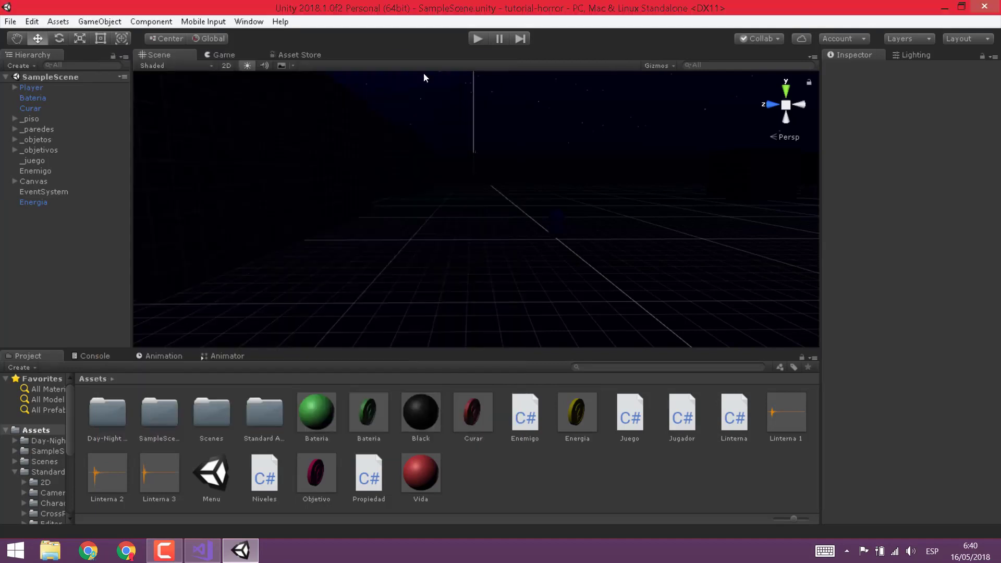
click(10, 21)
click(32, 50)
Open the Menu scene and verify the Jugar button's On Click calls Niveles.CargarNivel with 1.
double_click(180, 176)
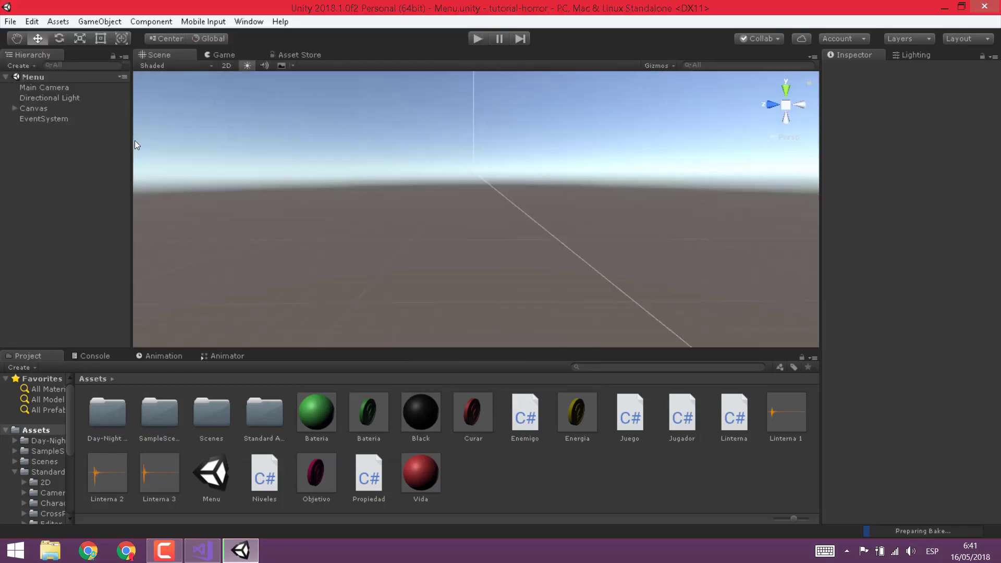
click(34, 108)
key(Right)
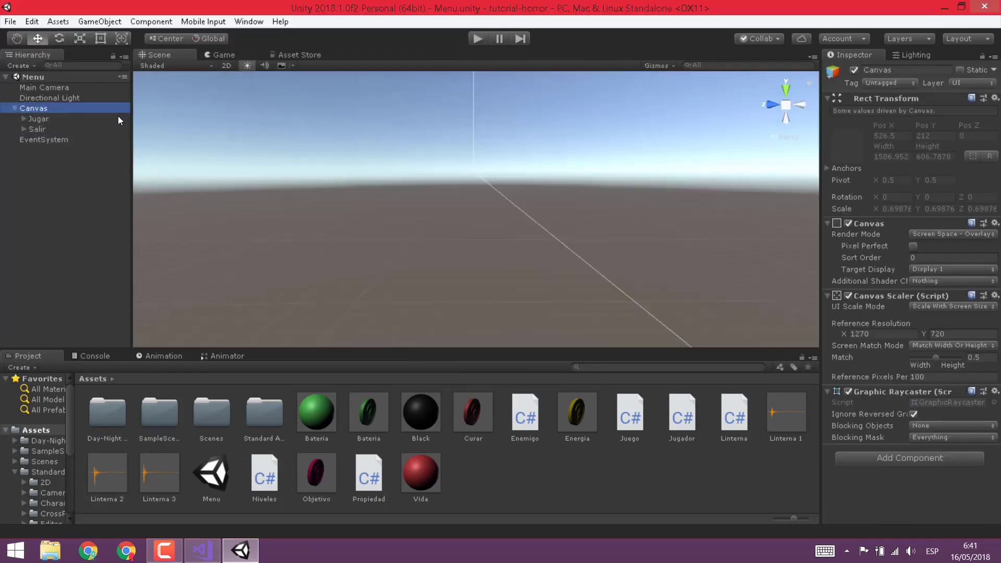
click(118, 119)
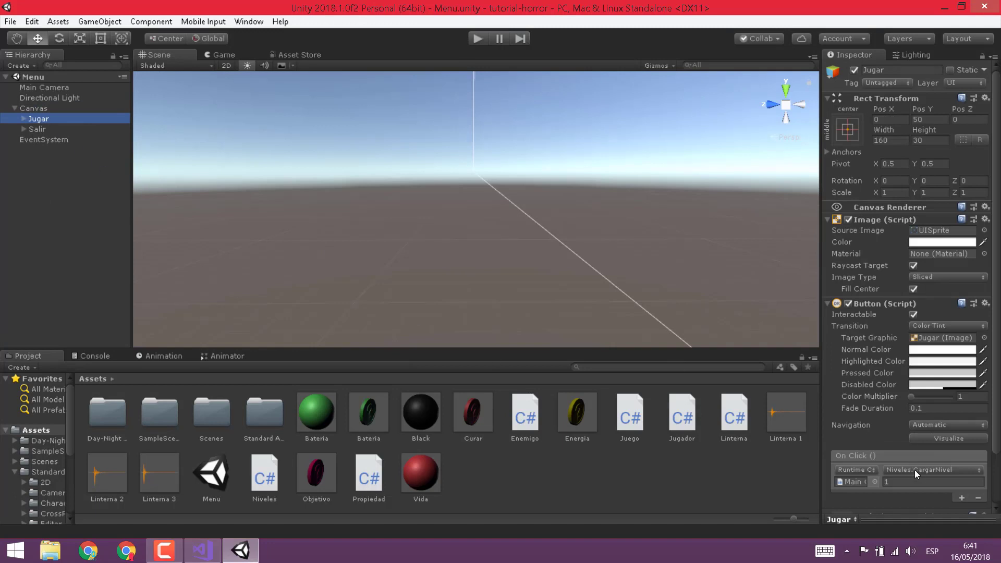
click(903, 479)
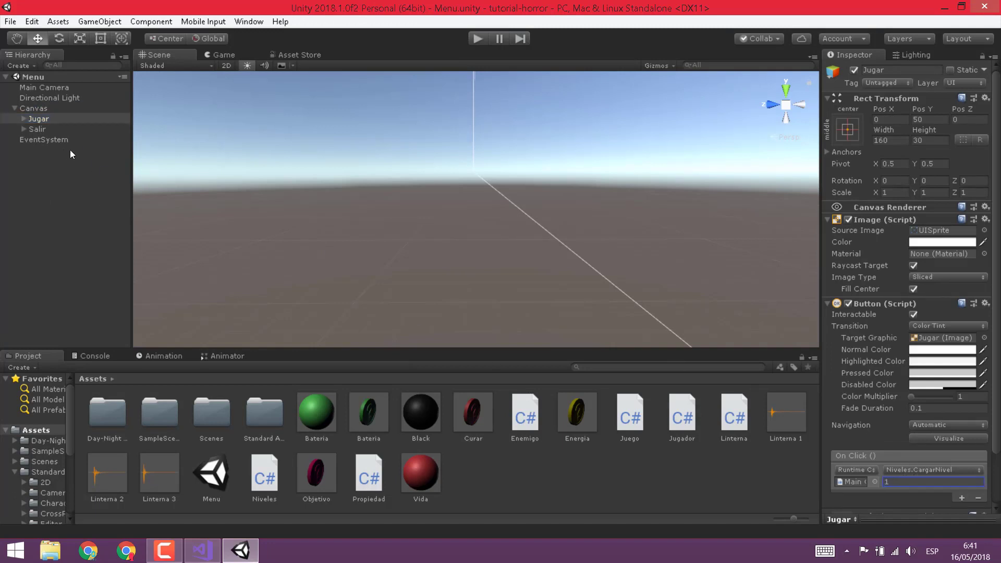
click(41, 109)
click(10, 21)
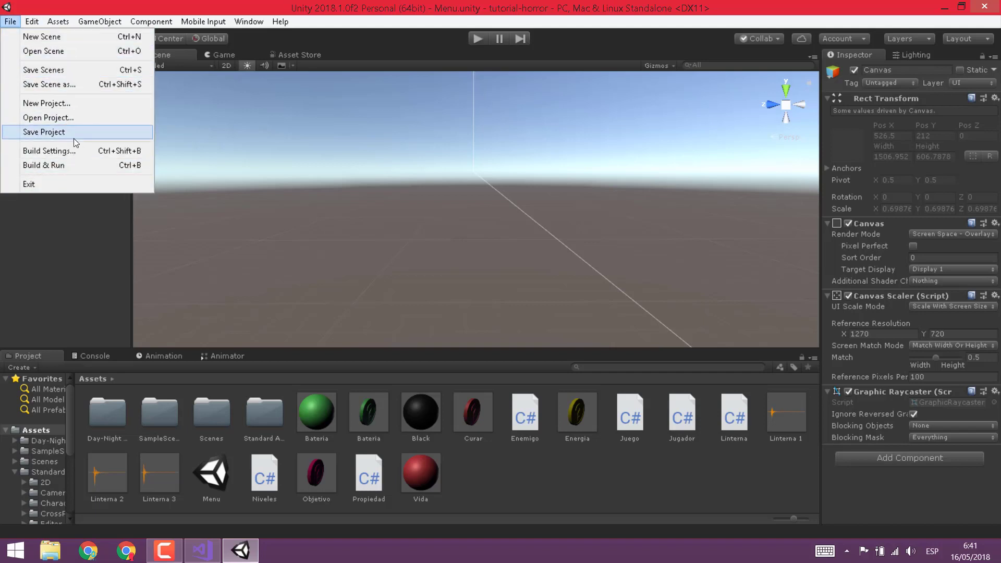
click(145, 152)
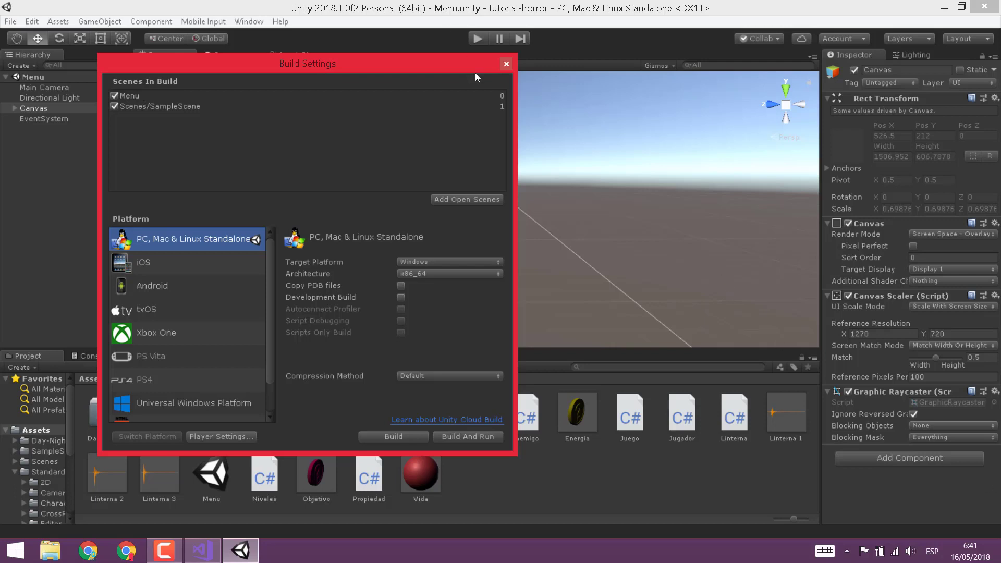
click(506, 66)
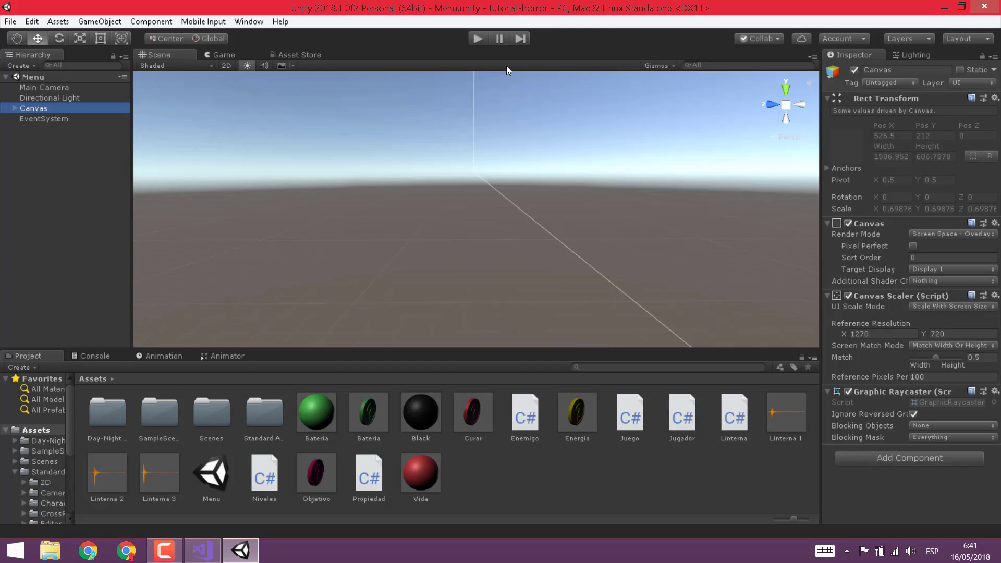
Open the project's Player Settings from the Edit menu.
right_drag(443, 151, 505, 204)
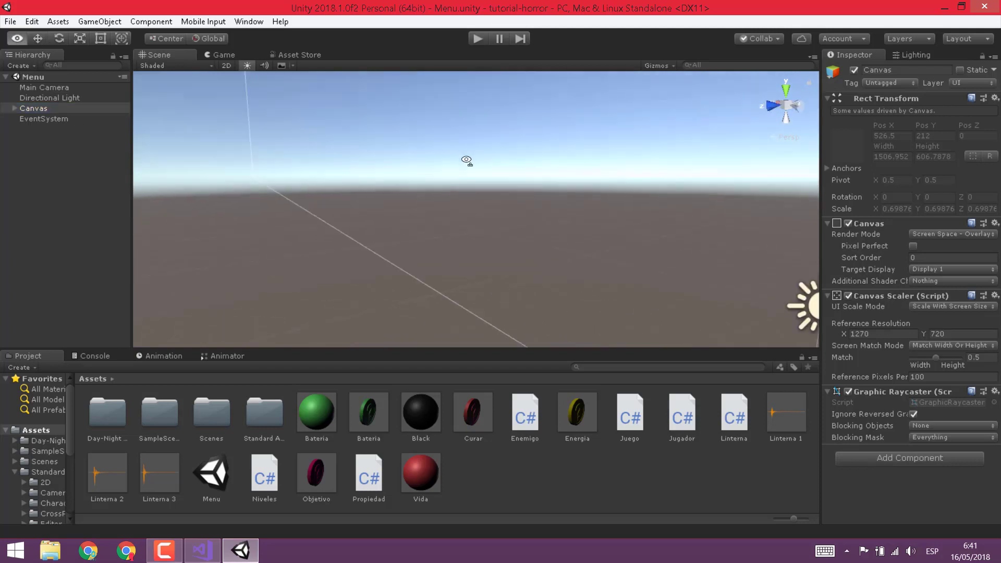
click(40, 20)
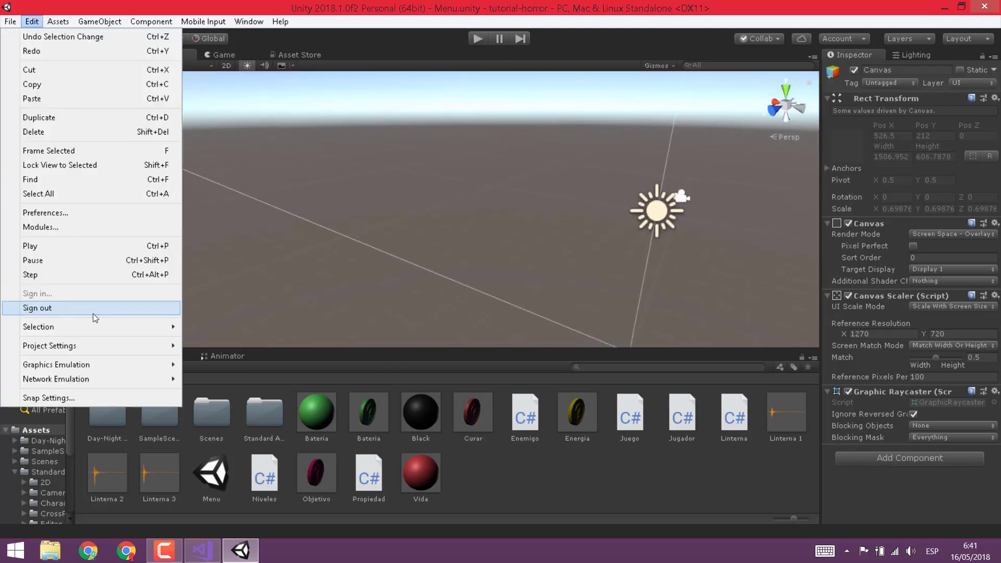
mouse_move(129, 355)
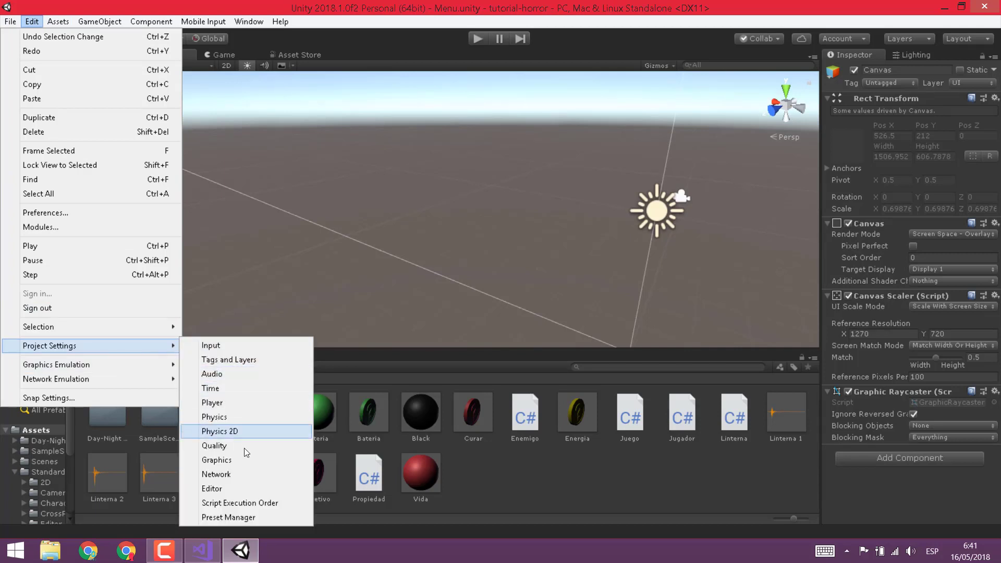
click(236, 403)
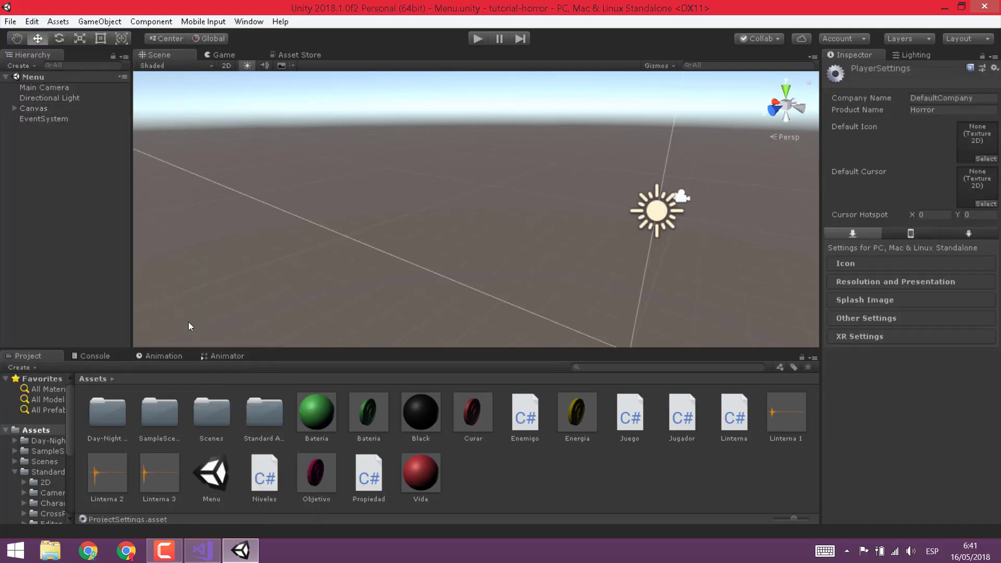
Replace the product name Horror with 'Juego de Terror'.
click(972, 100)
double_click(972, 101)
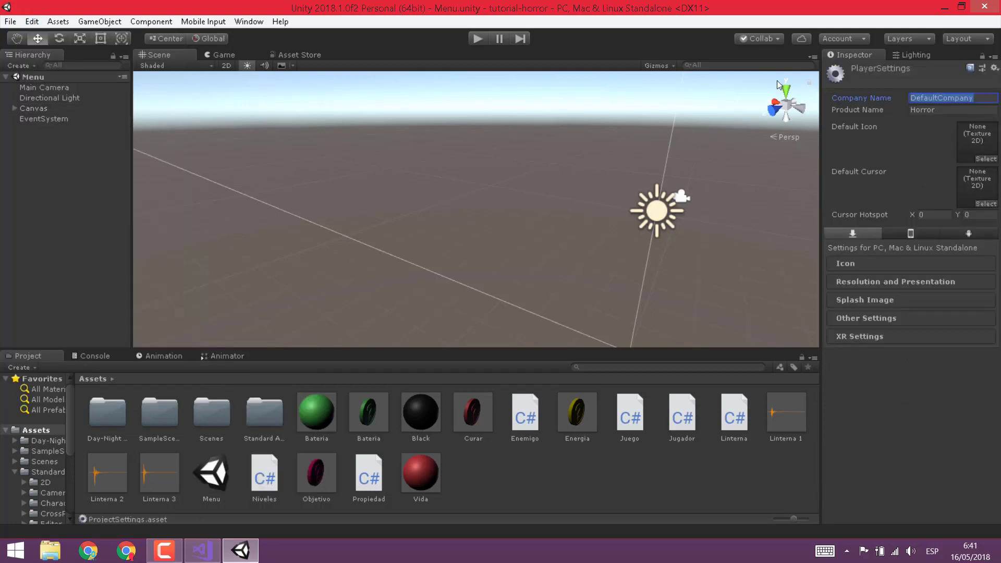
click(955, 107)
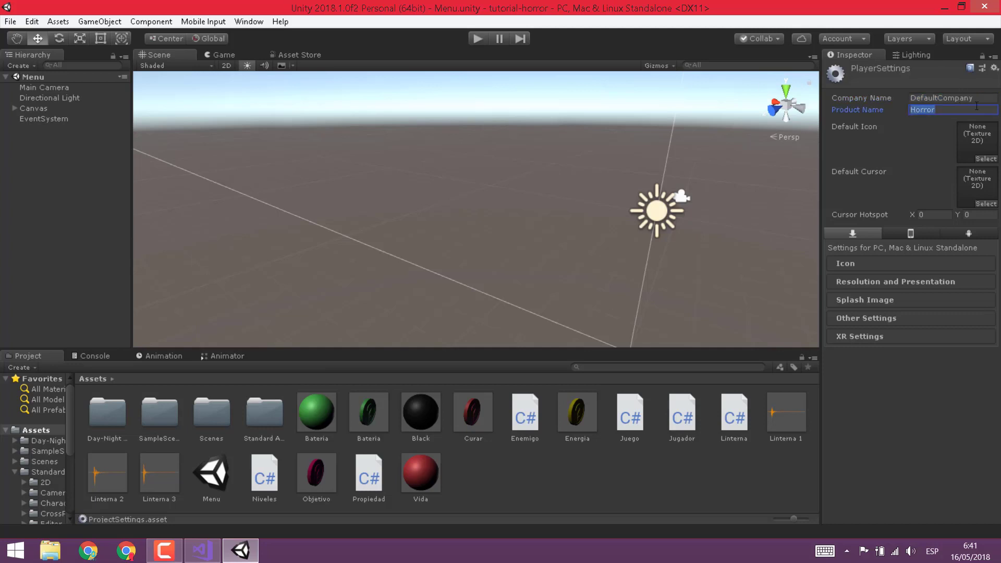
text(Juego d)
text(e Terro)
text(r)
Expand the Icon, Resolution and Presentation, and Splash Image sections of Player Settings.
click(846, 263)
scroll(857, 275, down, 1)
scroll(857, 279, down, 4)
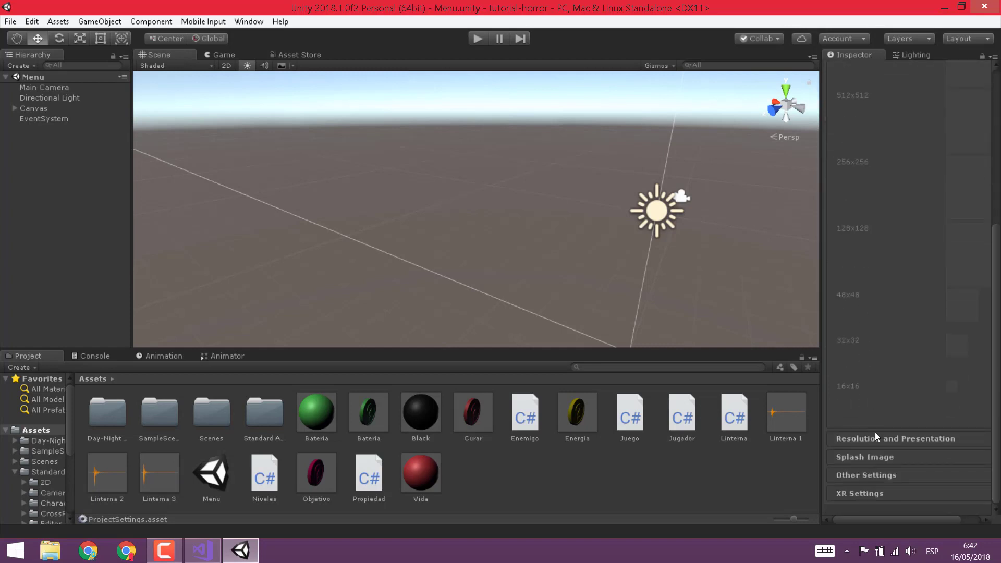
click(875, 438)
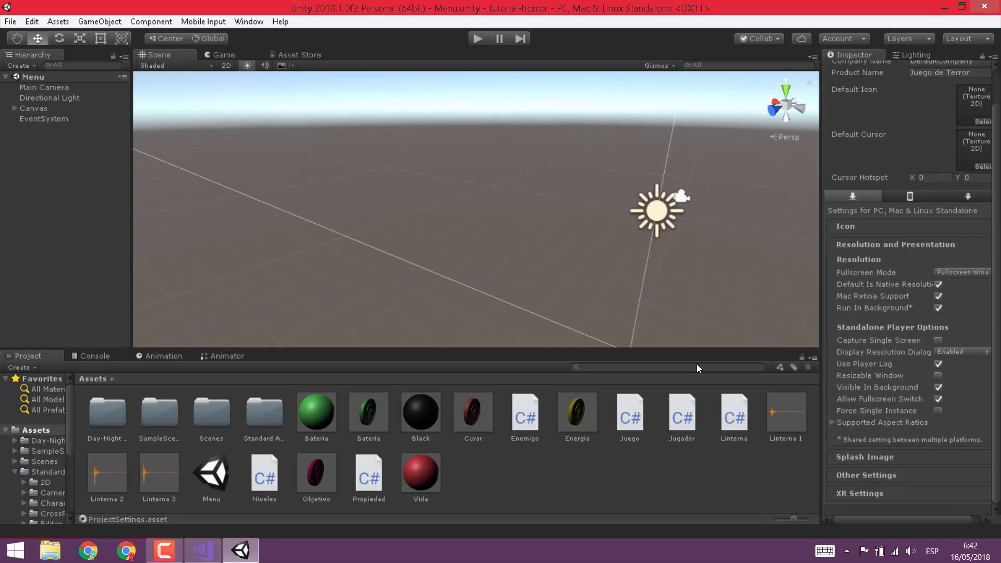
click(881, 457)
Expand Other Settings, then return to the Splash Image section.
scroll(918, 365, down, 3)
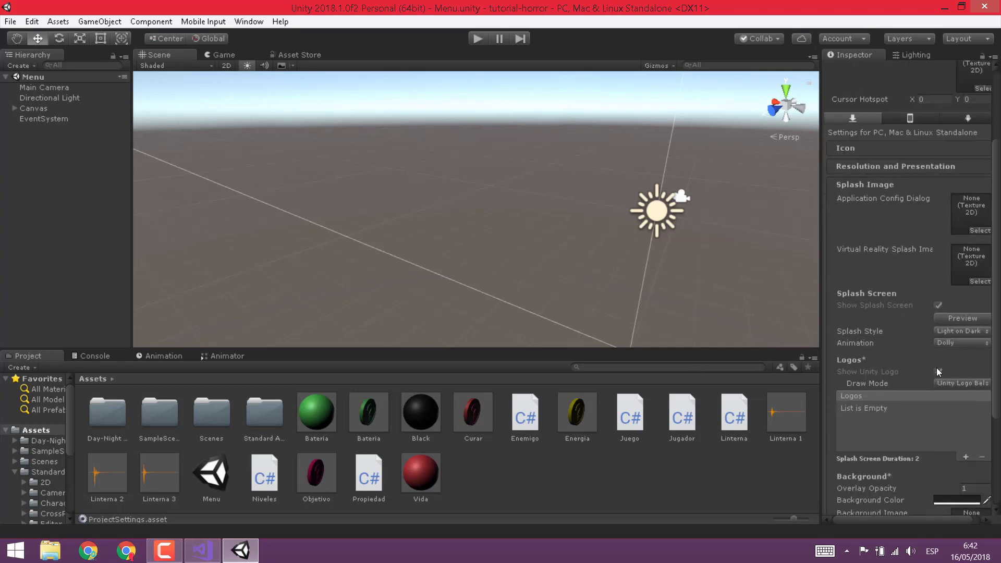
scroll(929, 427, down, 1)
scroll(931, 425, down, 2)
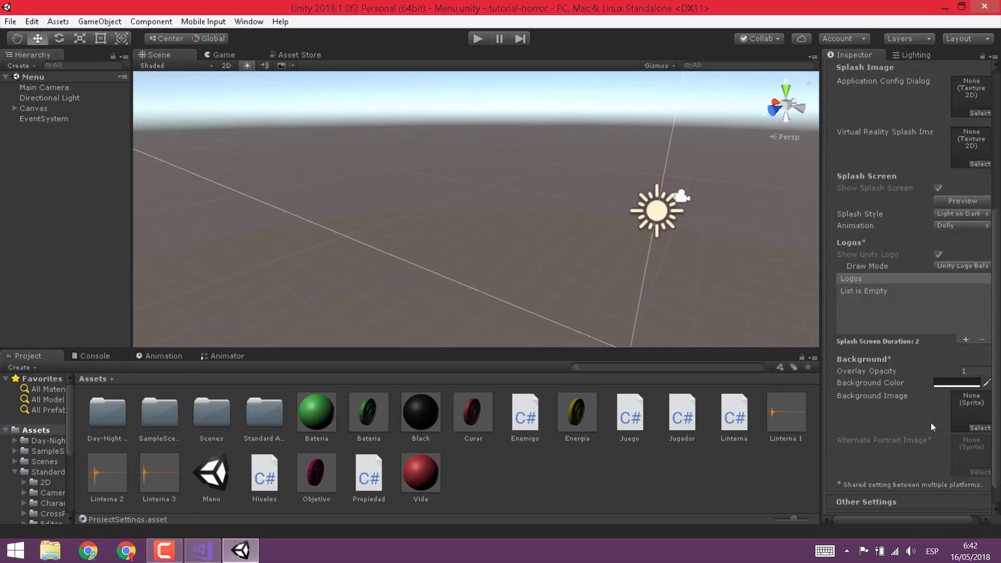
scroll(927, 430, down, 1)
click(902, 471)
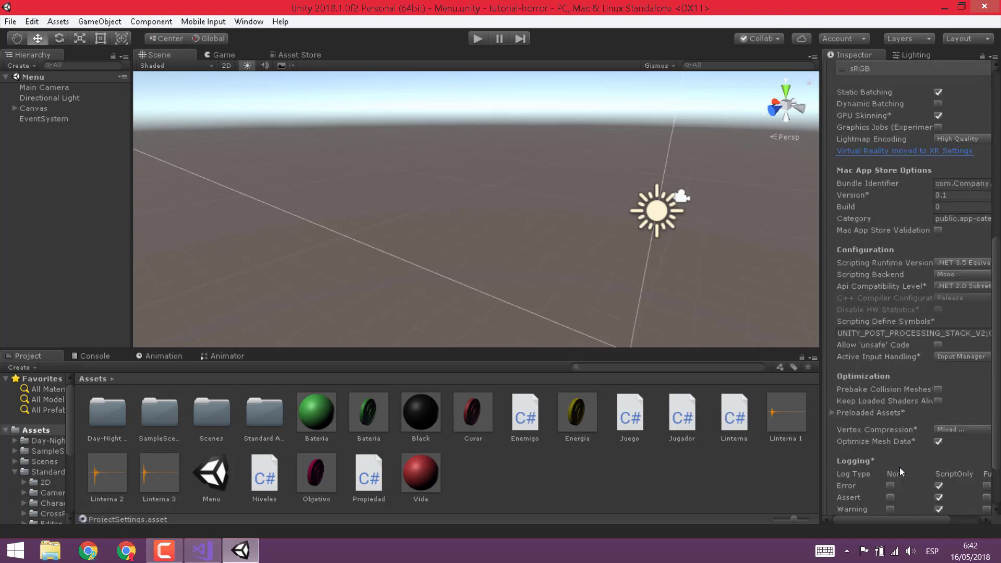
scroll(907, 359, up, 1)
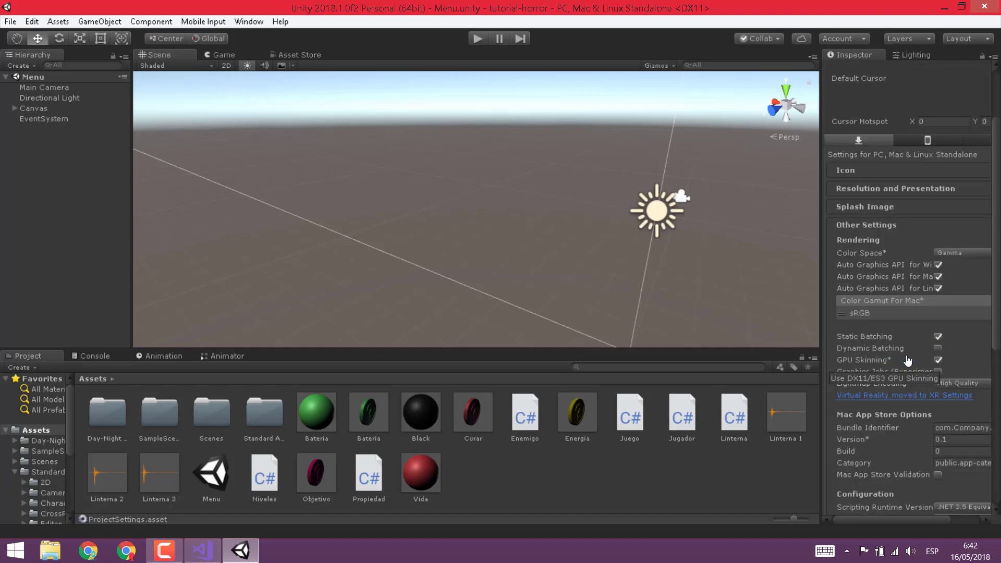
scroll(907, 359, down, 2)
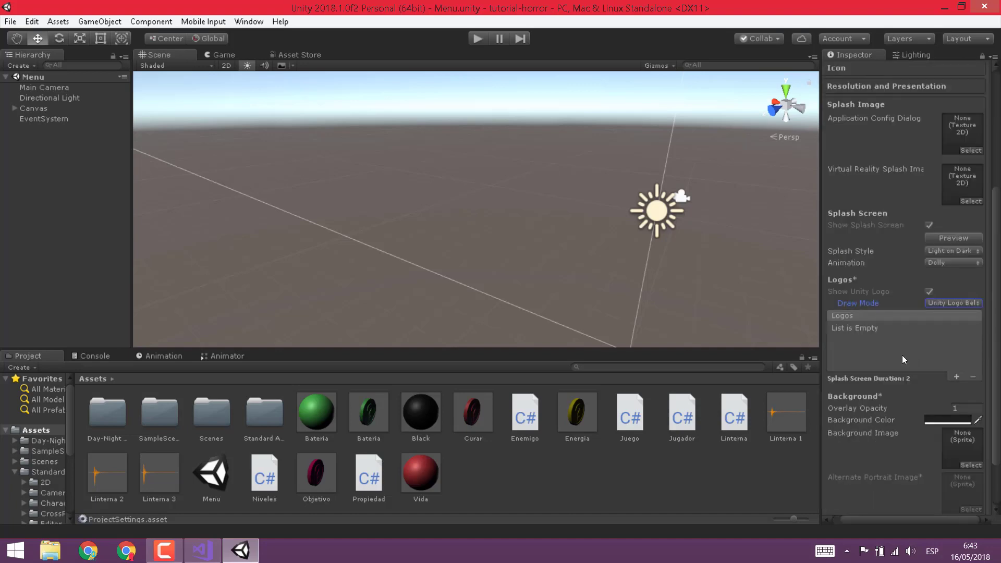
scroll(901, 349, up, 3)
scroll(924, 237, up, 2)
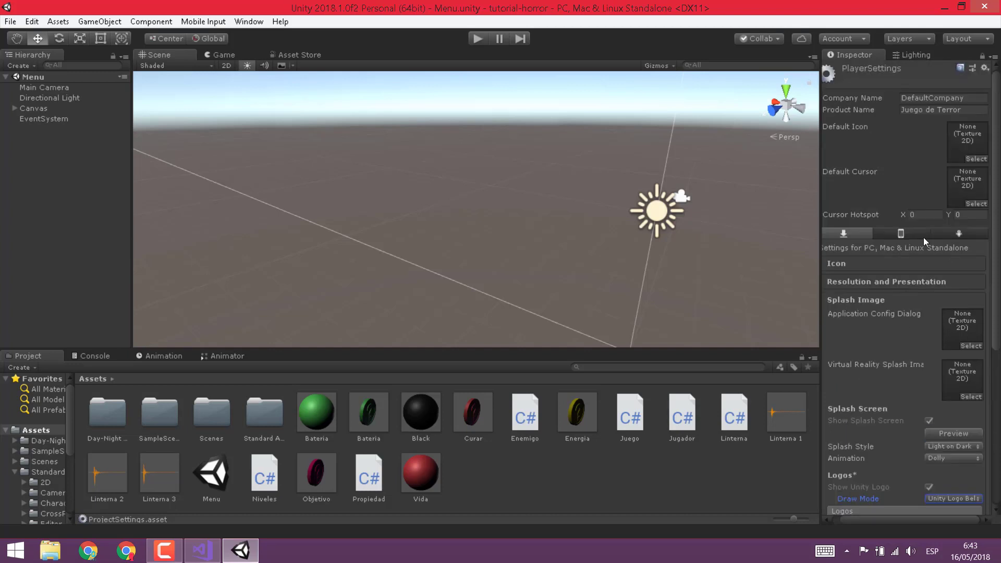
Open the Default Icon texture picker and try the right-chevron texture.
click(971, 157)
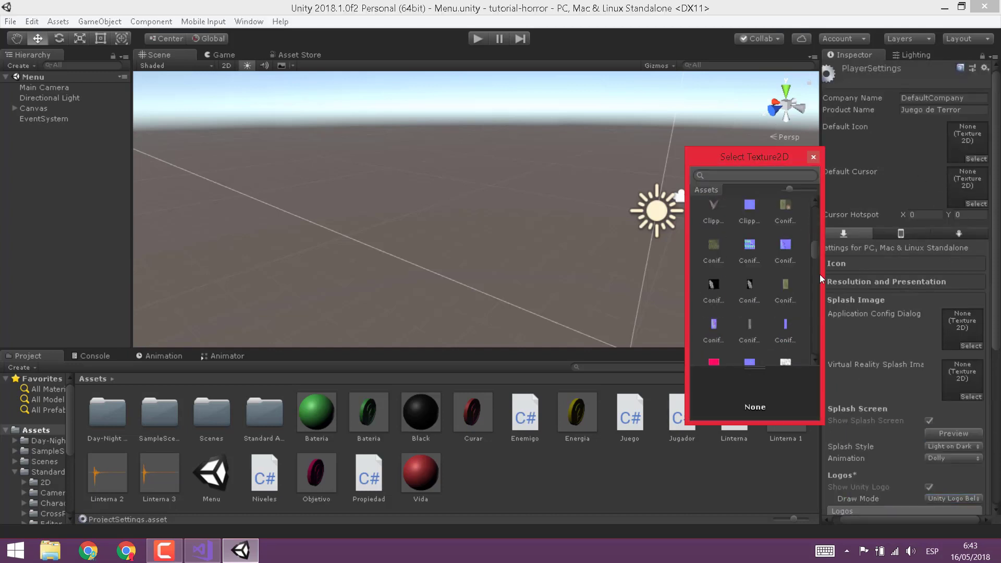
mouse_move(819, 275)
mouse_down()
mouse_move(825, 352)
mouse_move(820, 247)
mouse_up()
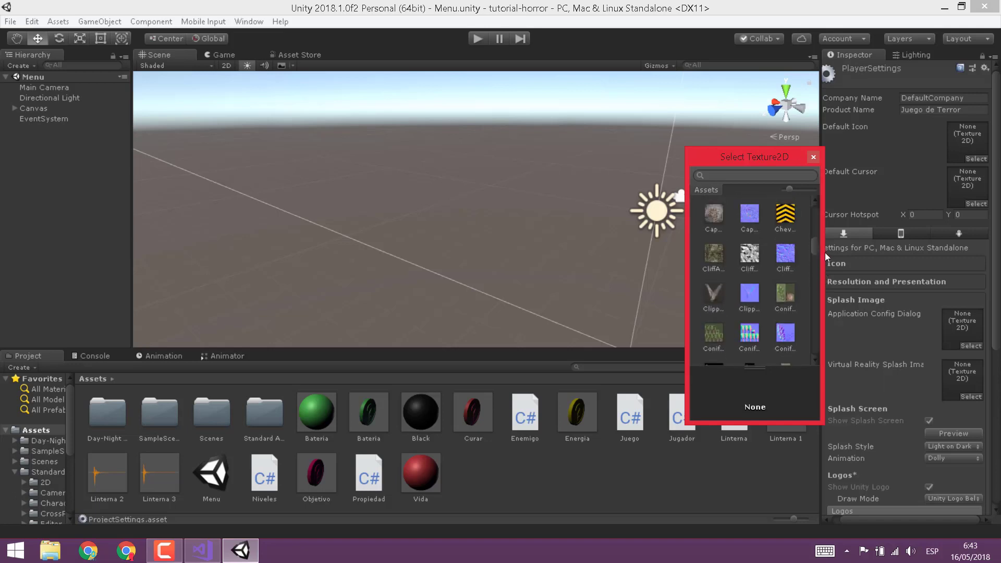
scroll(771, 268, up, 2)
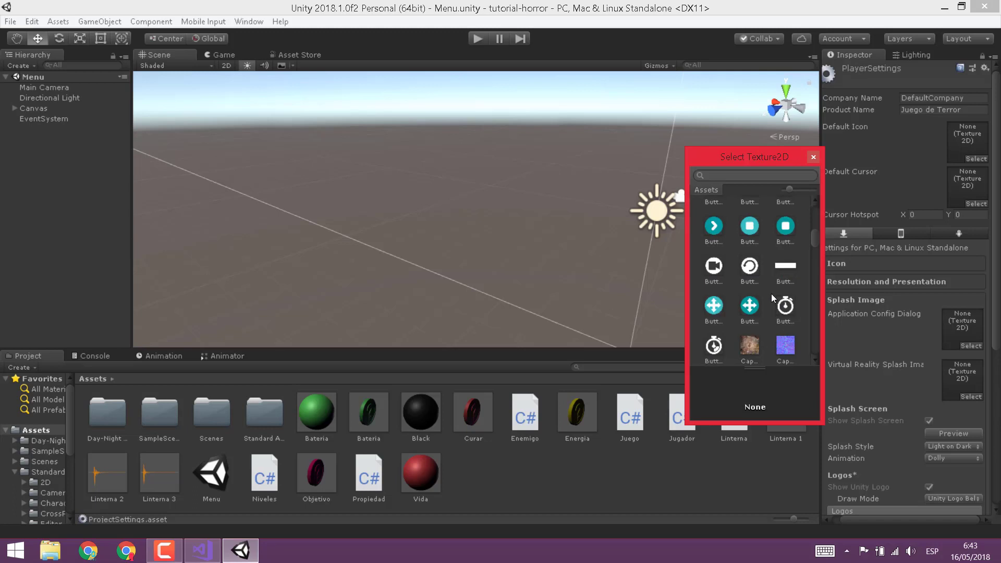
scroll(771, 293, up, 3)
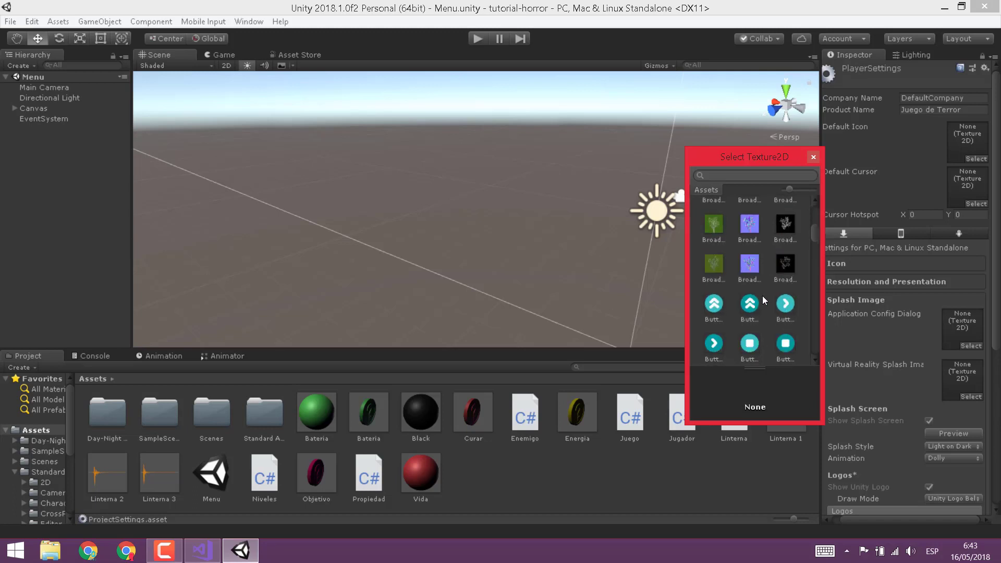
click(714, 343)
Set the Default Icon to the white play-arrow GUIButtonSwitchRight texture and close the picker.
scroll(745, 334, down, 2)
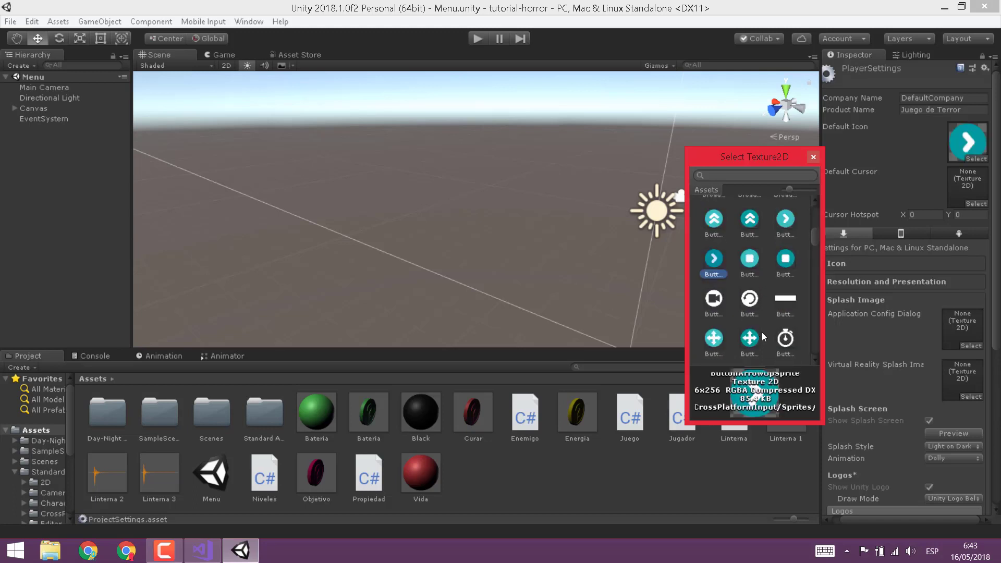
scroll(761, 333, up, 4)
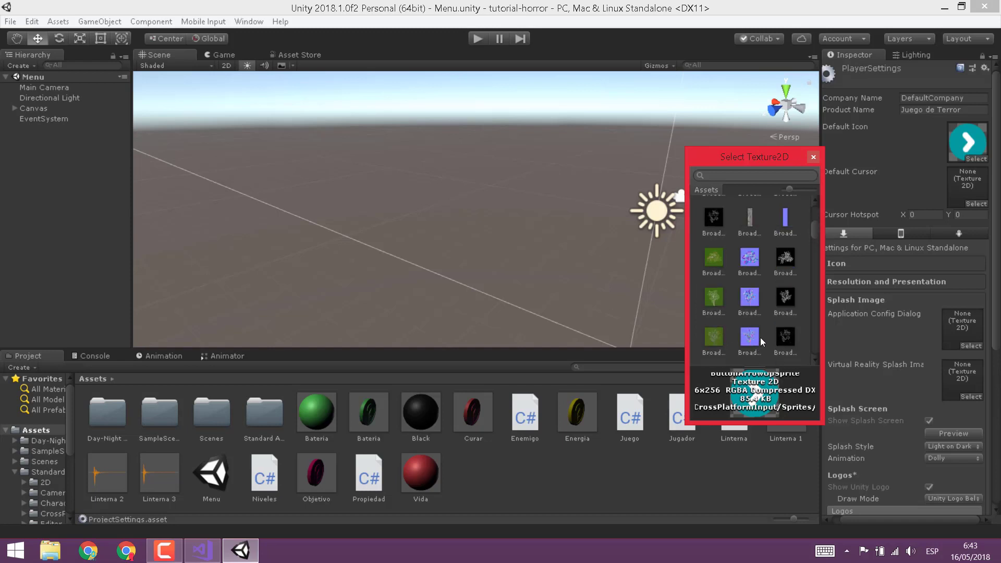
scroll(760, 337, down, 3)
scroll(738, 334, down, 3)
scroll(726, 330, down, 3)
scroll(748, 330, down, 3)
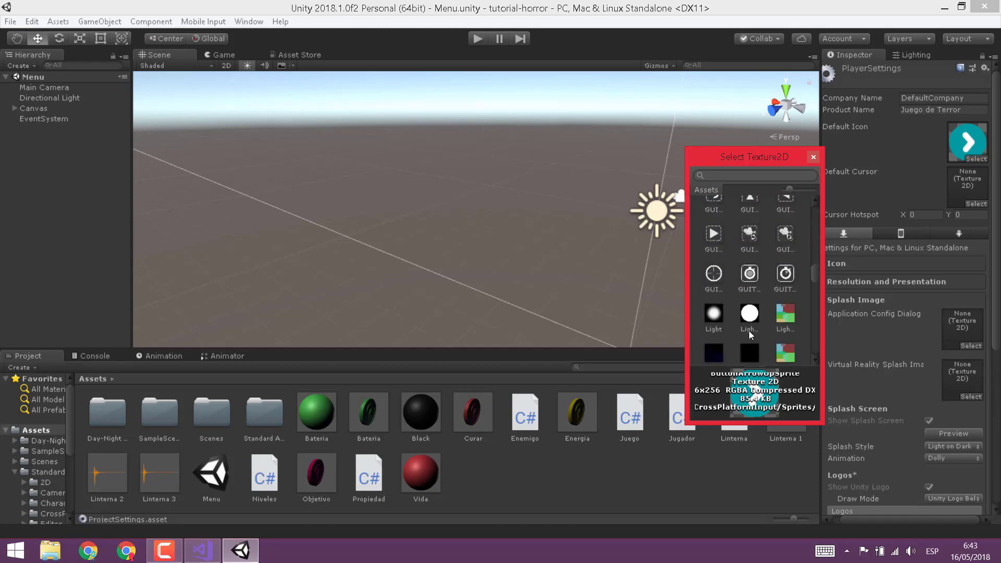
scroll(757, 271, up, 2)
click(713, 311)
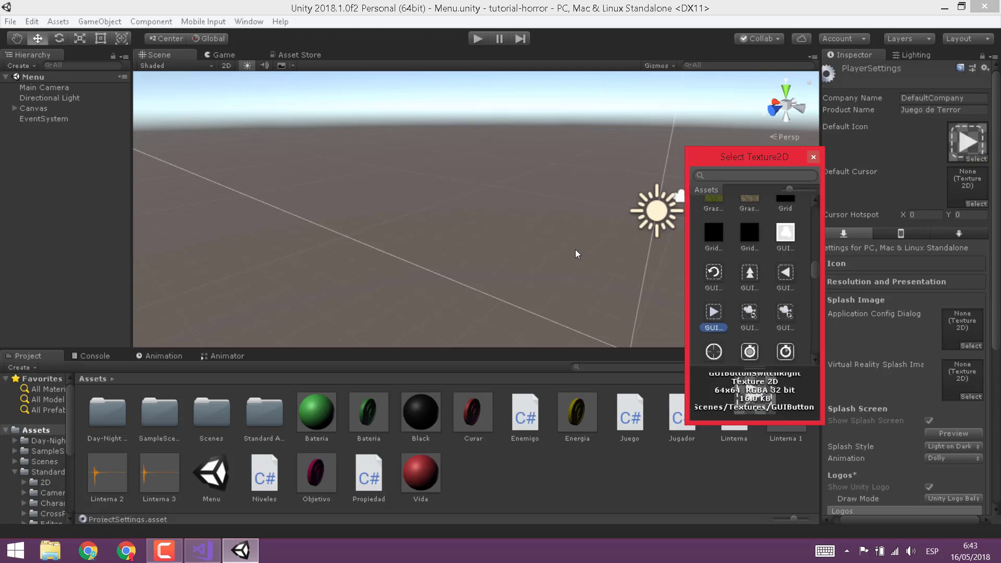
click(859, 240)
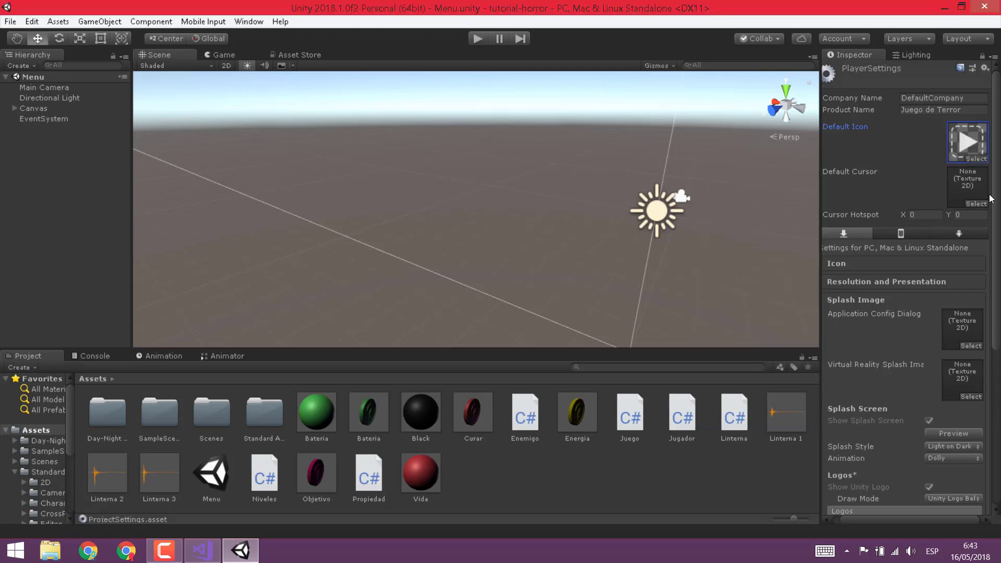
Browse textures for the Application Config Dialog banner, closing the picker without choosing one.
scroll(922, 273, down, 3)
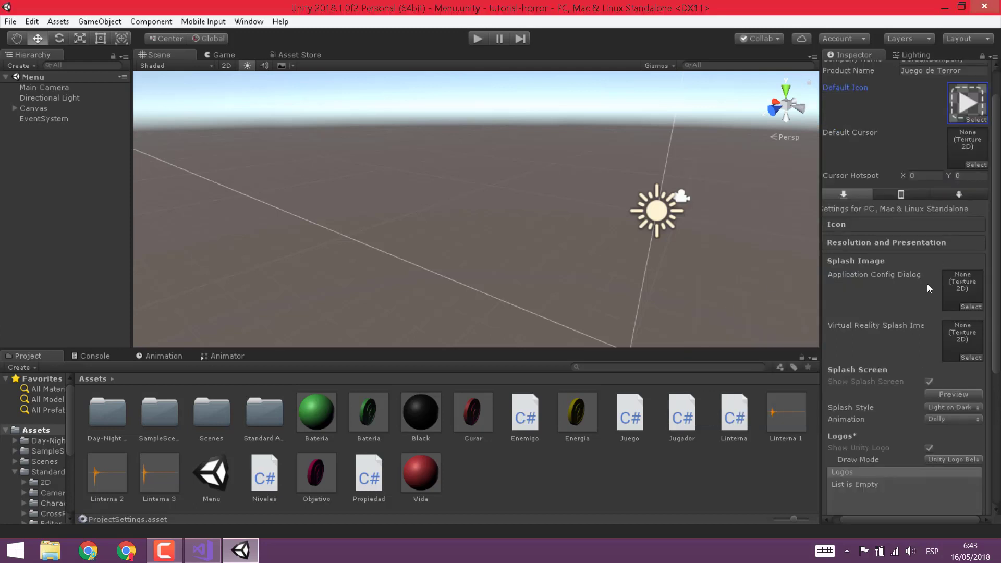
click(970, 306)
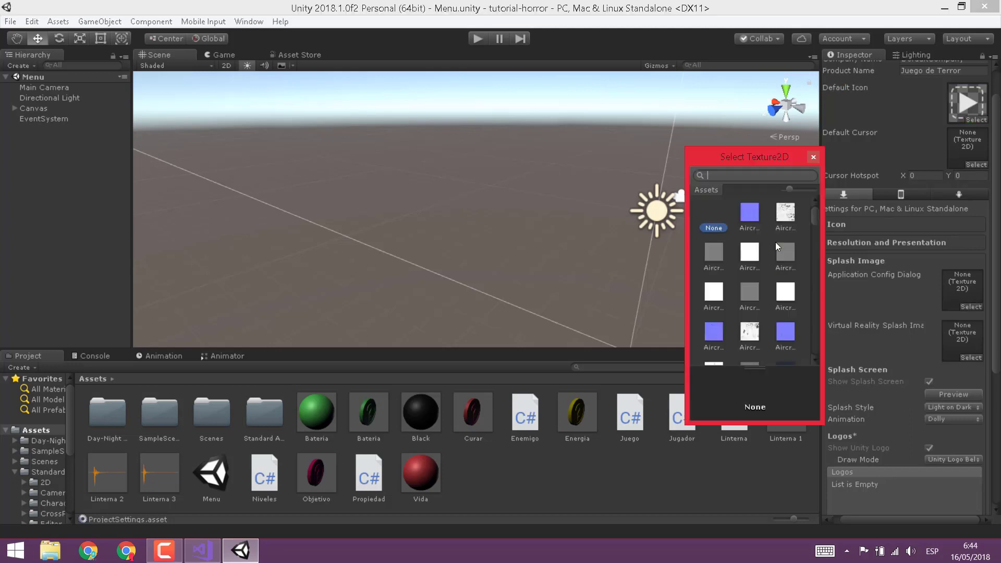
mouse_move(819, 224)
mouse_down()
mouse_move(807, 349)
mouse_move(809, 334)
mouse_up()
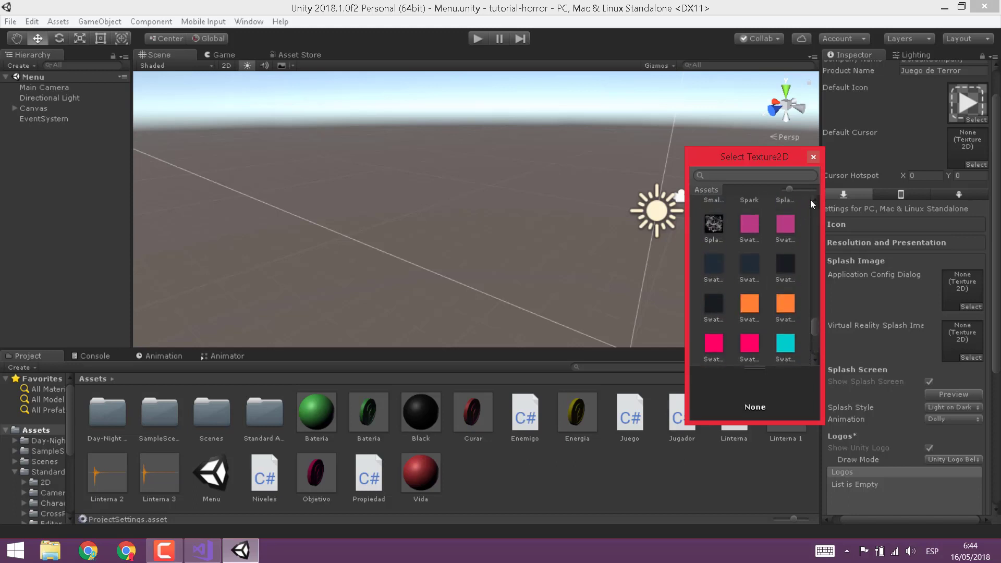
click(813, 157)
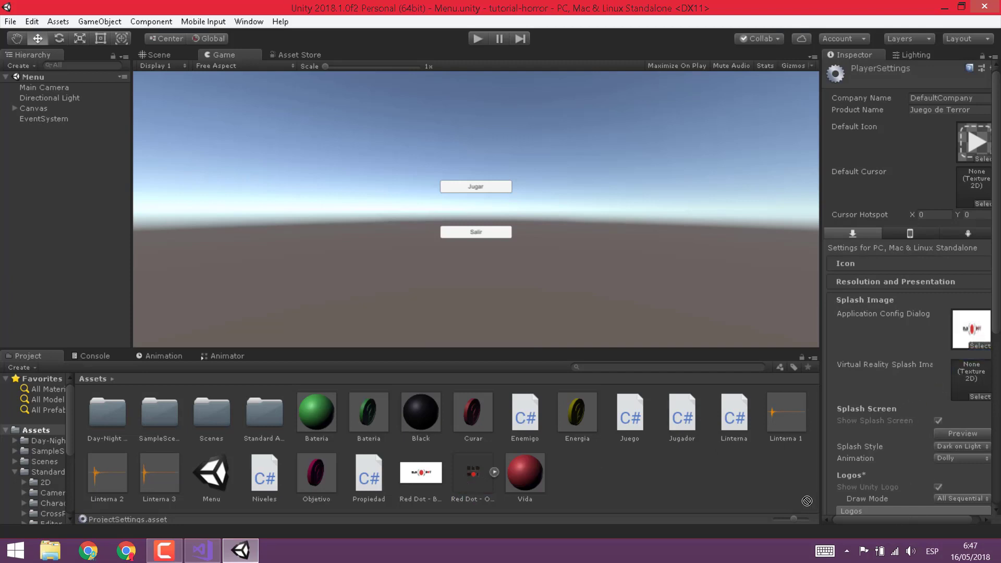
Preview the splash screen, keep Dolly animation, and preview again with the 3-second logo duration.
scroll(867, 447, down, 5)
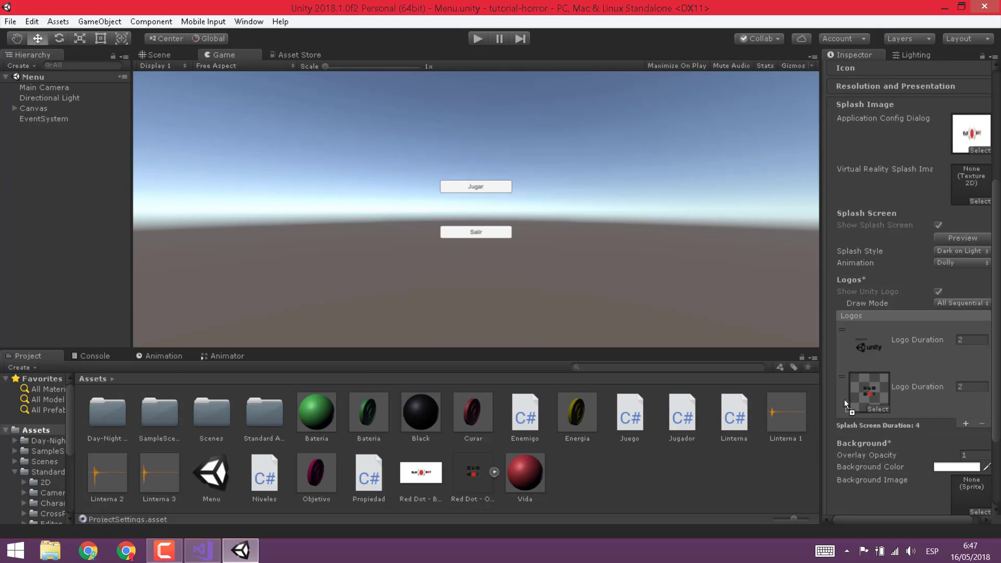
click(962, 239)
click(949, 262)
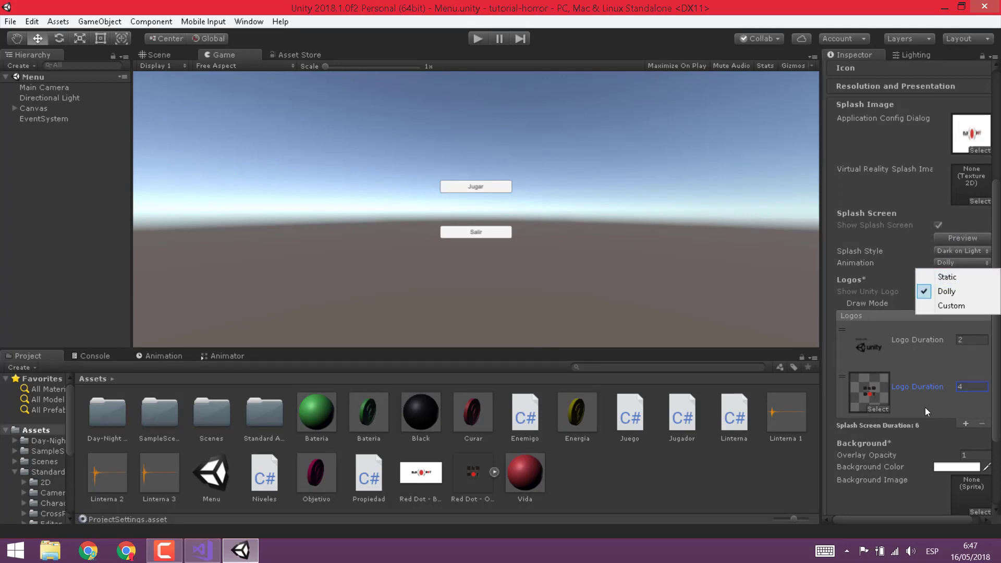
click(738, 347)
scroll(918, 434, down, 3)
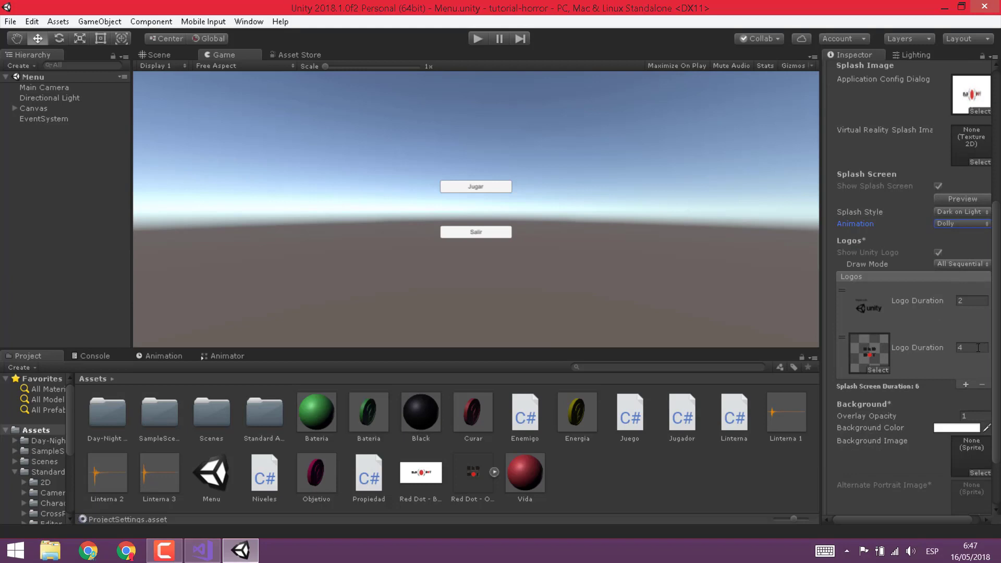
click(962, 351)
text(3)
click(960, 200)
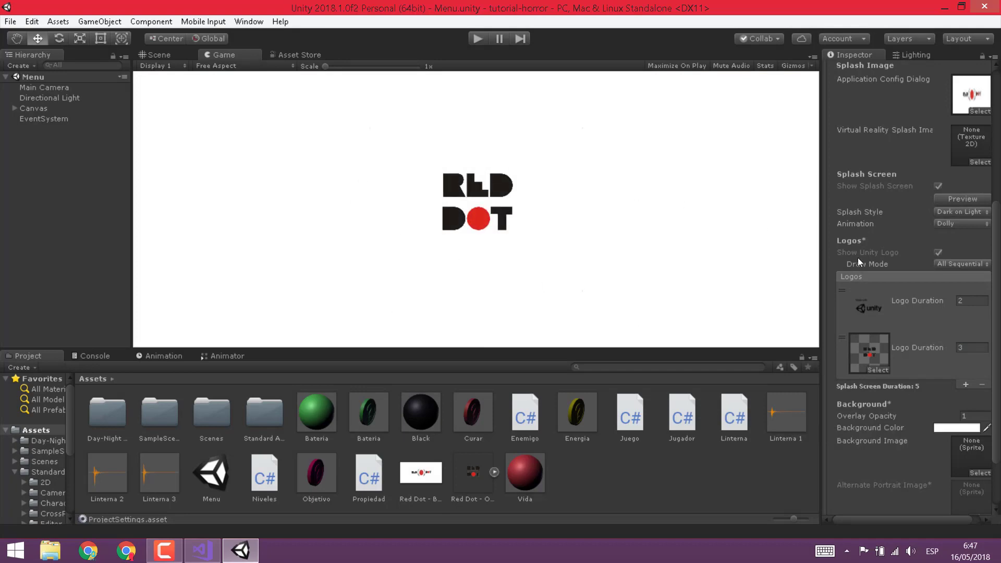
scroll(928, 356, up, 2)
scroll(928, 356, up, 5)
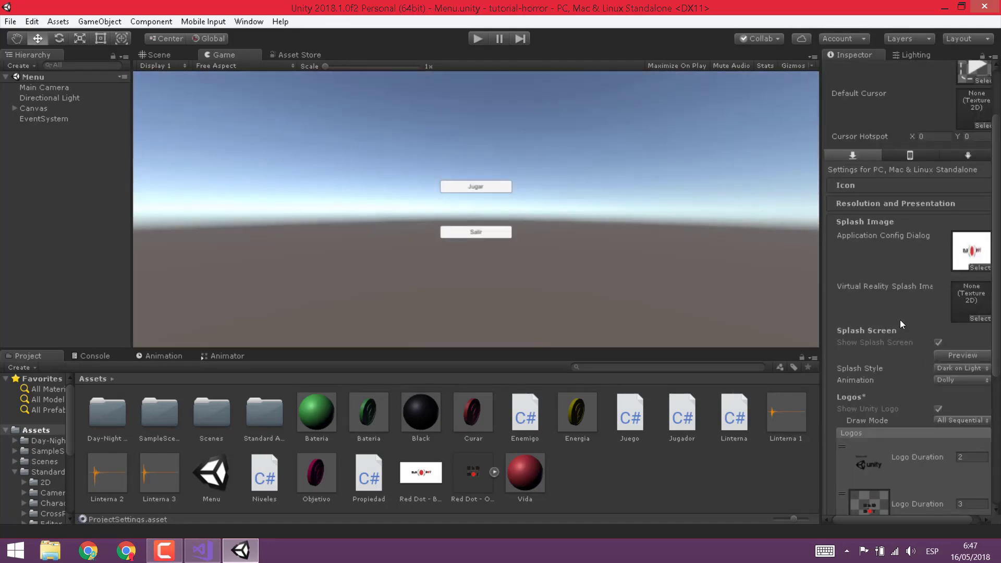
scroll(902, 313, up, 2)
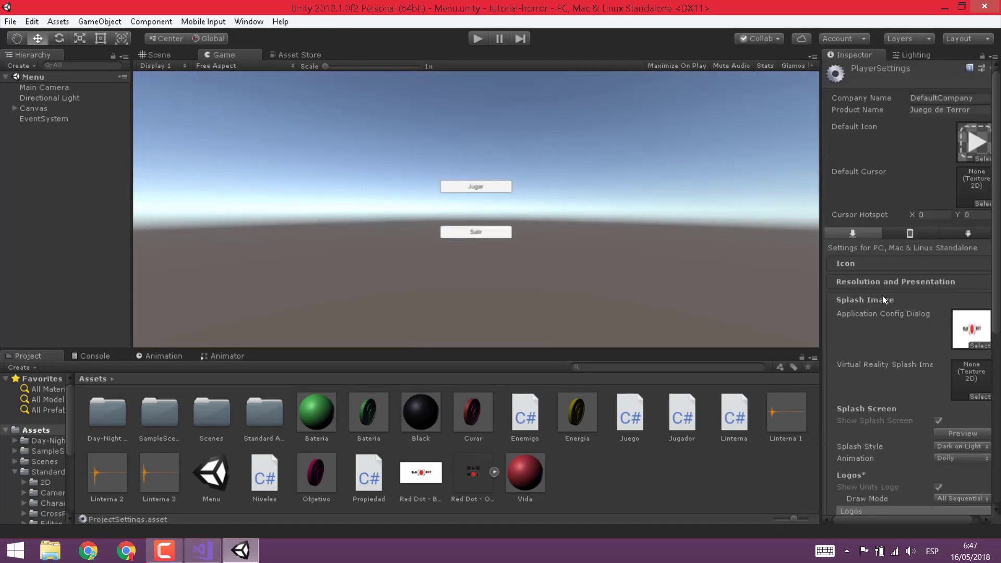
Collapse Splash Image, review Other Settings, and enter 'Red Dot' as the company name.
click(882, 298)
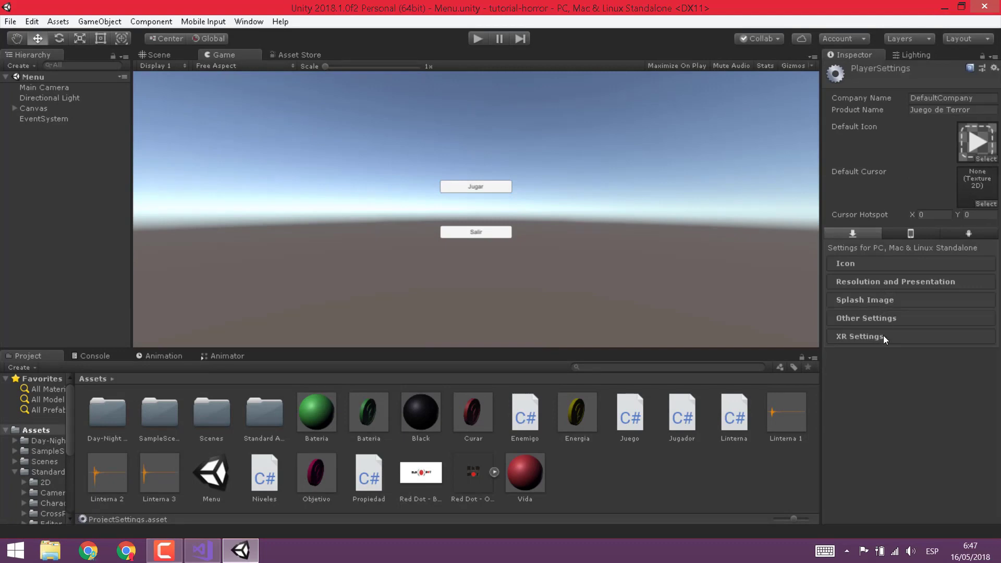
click(868, 320)
scroll(868, 323, down, 3)
scroll(871, 324, down, 5)
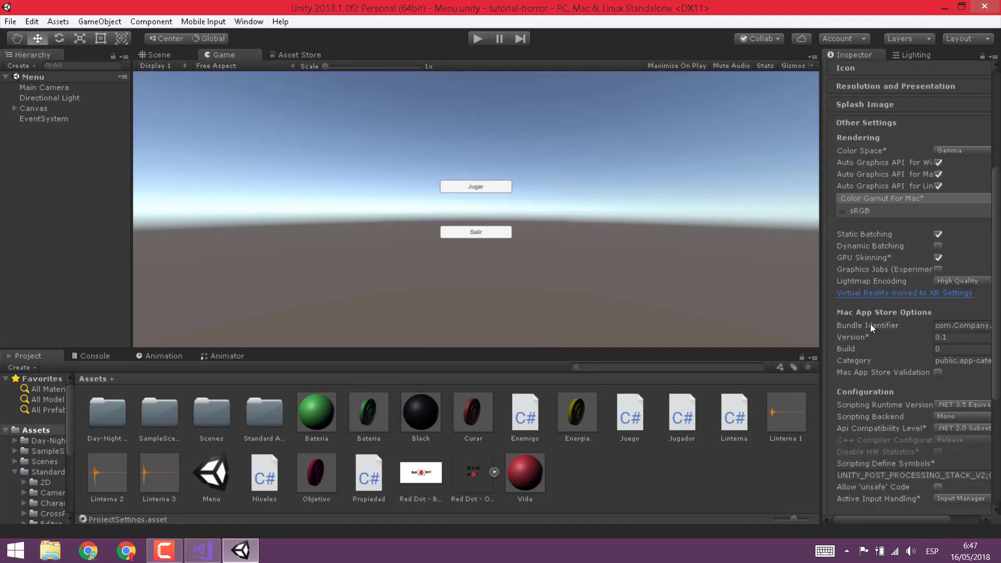
scroll(902, 328, down, 3)
scroll(919, 389, up, 5)
scroll(886, 309, up, 6)
click(885, 314)
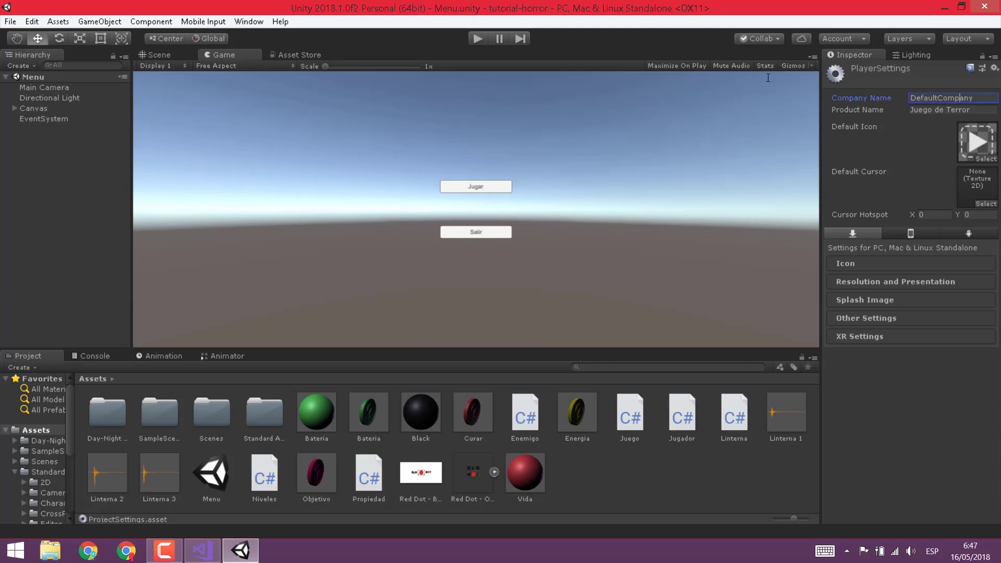
text(Red Dot)
Build the Windows standalone game into a new desktop folder named 'prueba horror'.
click(10, 22)
click(33, 151)
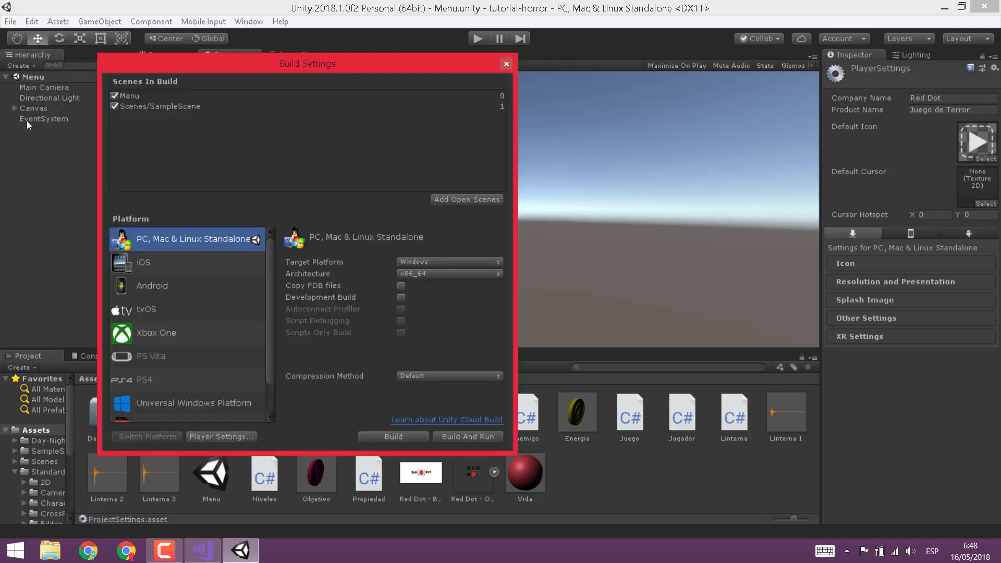
click(386, 438)
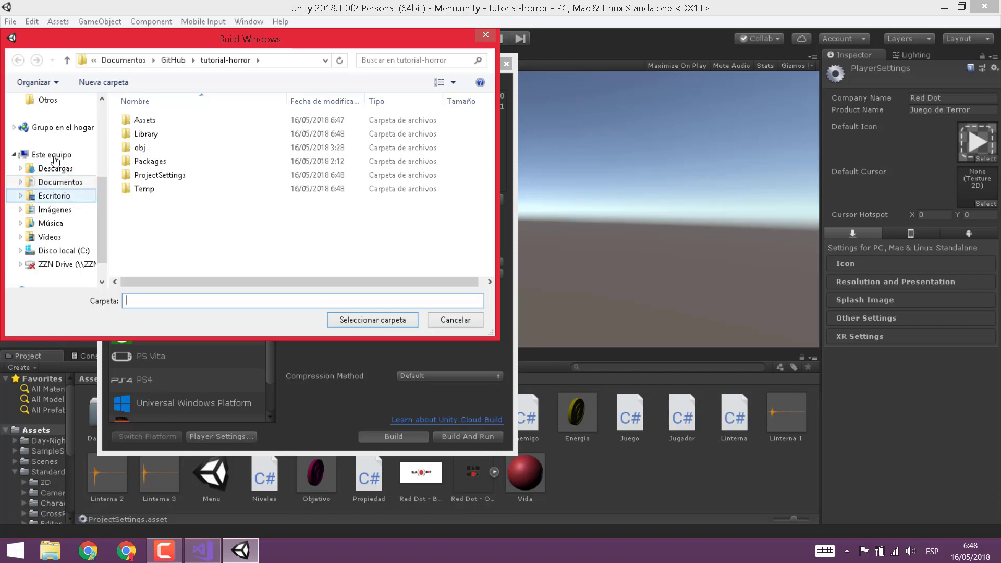
click(54, 196)
click(172, 300)
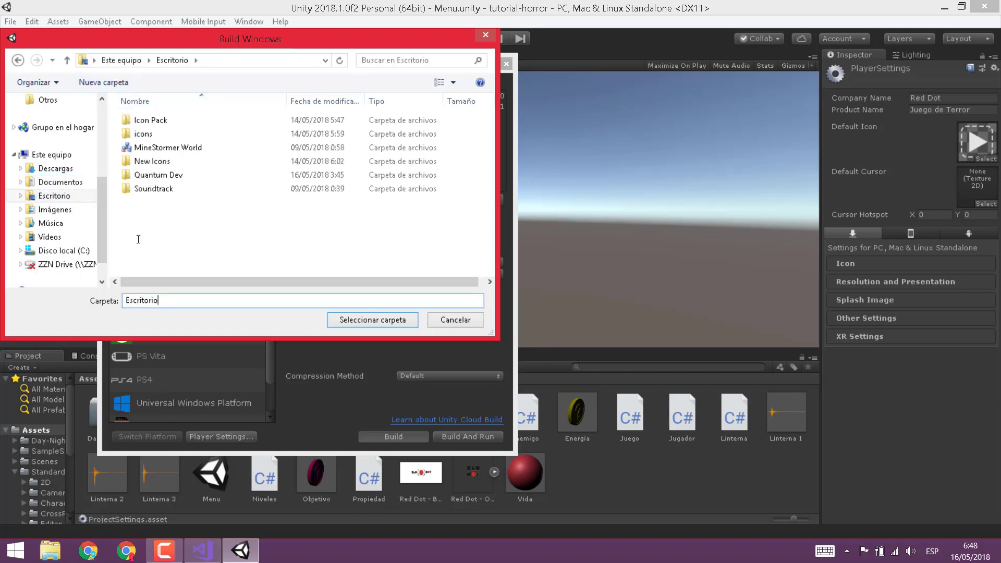
click(126, 84)
text(prueba horror)
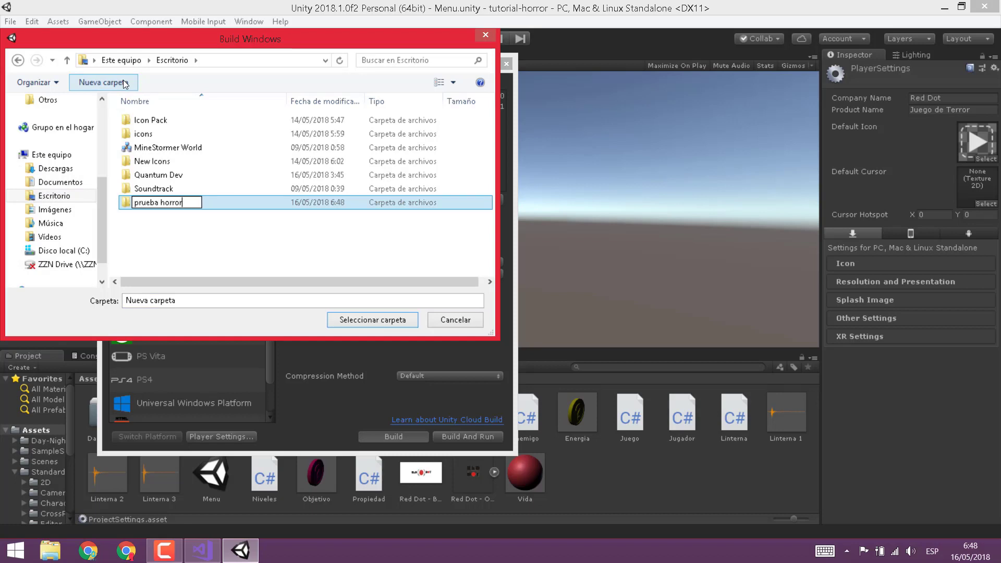
text(ba horror)
key(Return)
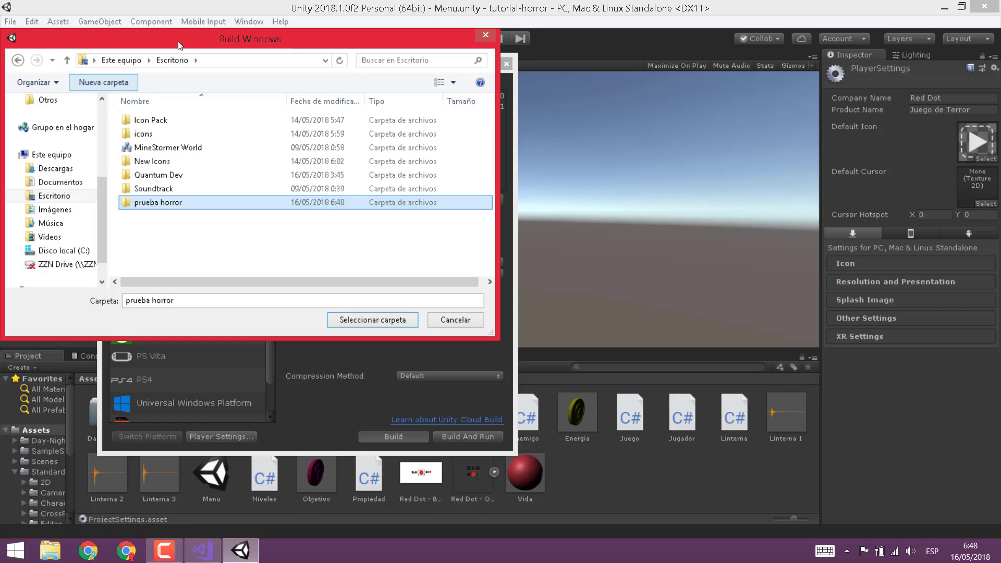
click(372, 320)
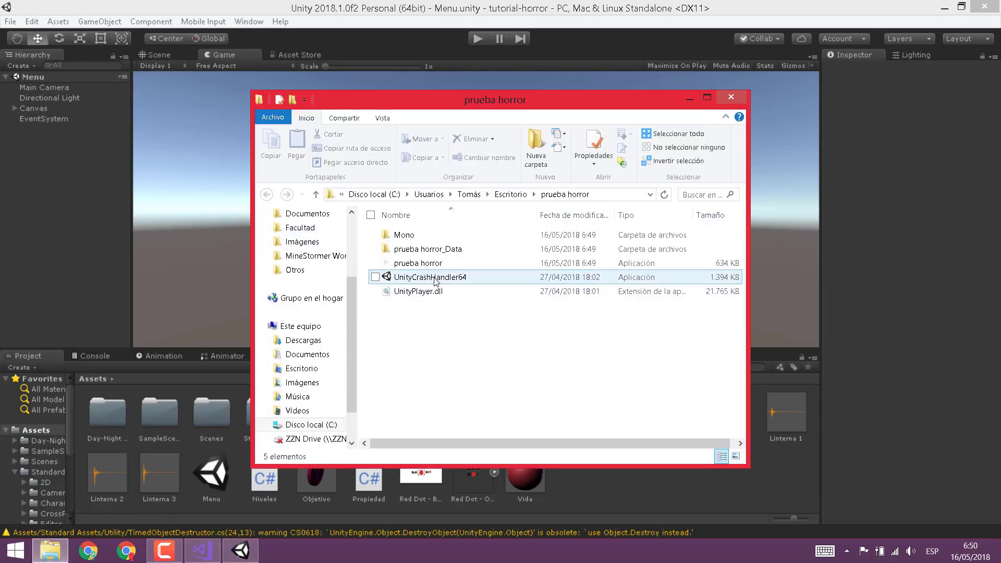
Run the built prueba horror executable to bring up the Juego de Terror configuration dialog.
double_click(414, 267)
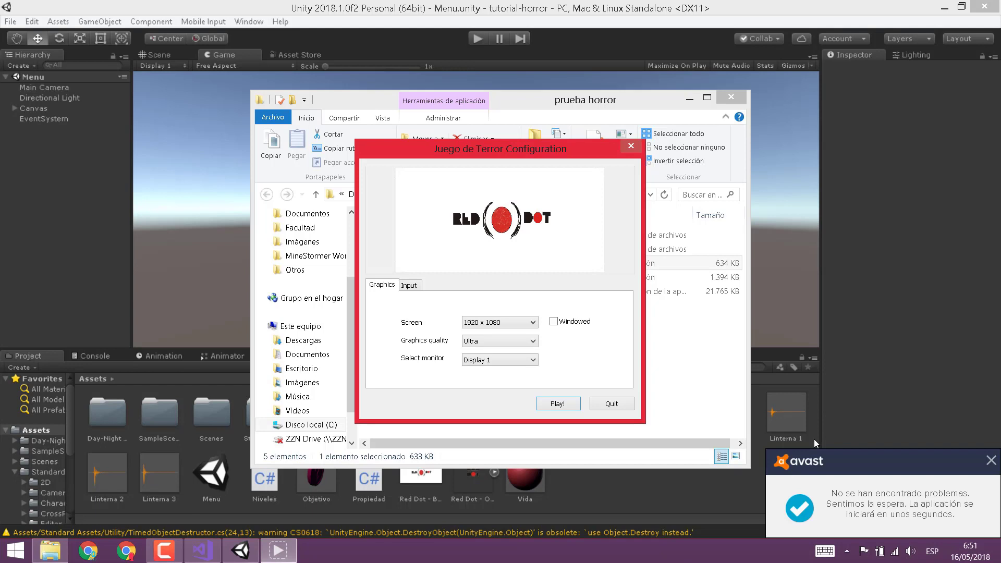
Keep Ultra graphics quality in the game launcher and start the game.
click(526, 344)
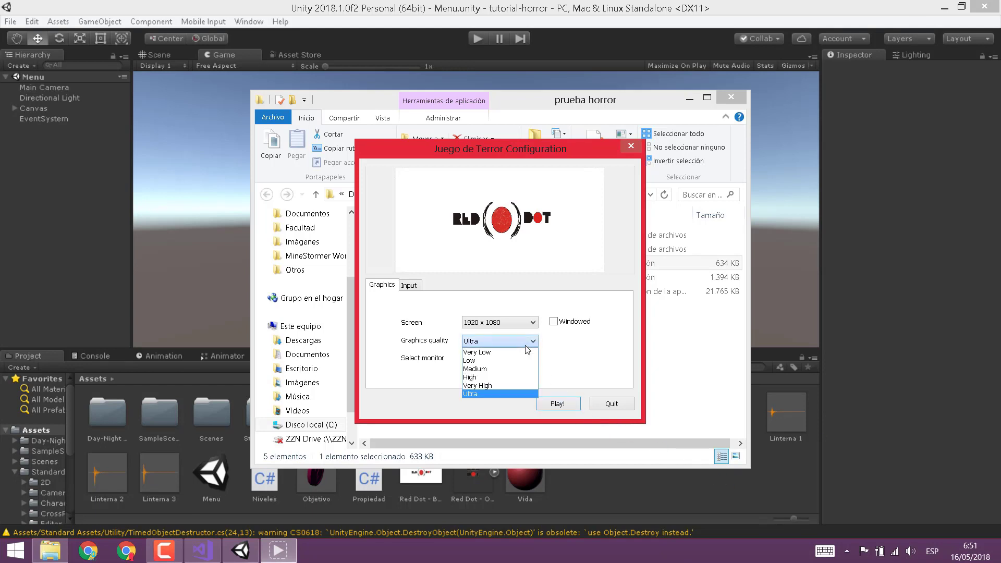
click(526, 345)
click(492, 340)
click(511, 342)
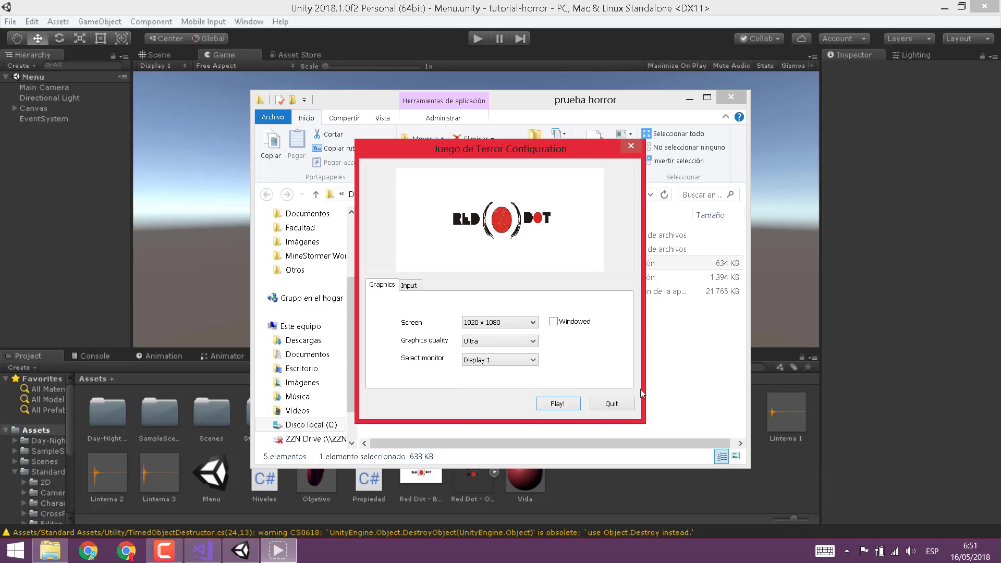
key(Return)
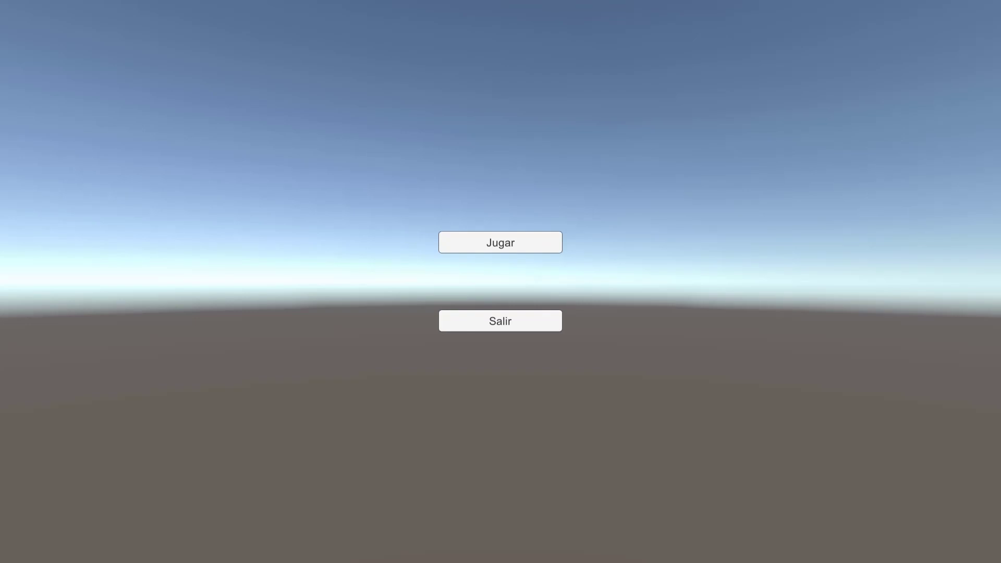
Start playing from the main menu and walk past the coins into the alley toward the red orb.
click(500, 242)
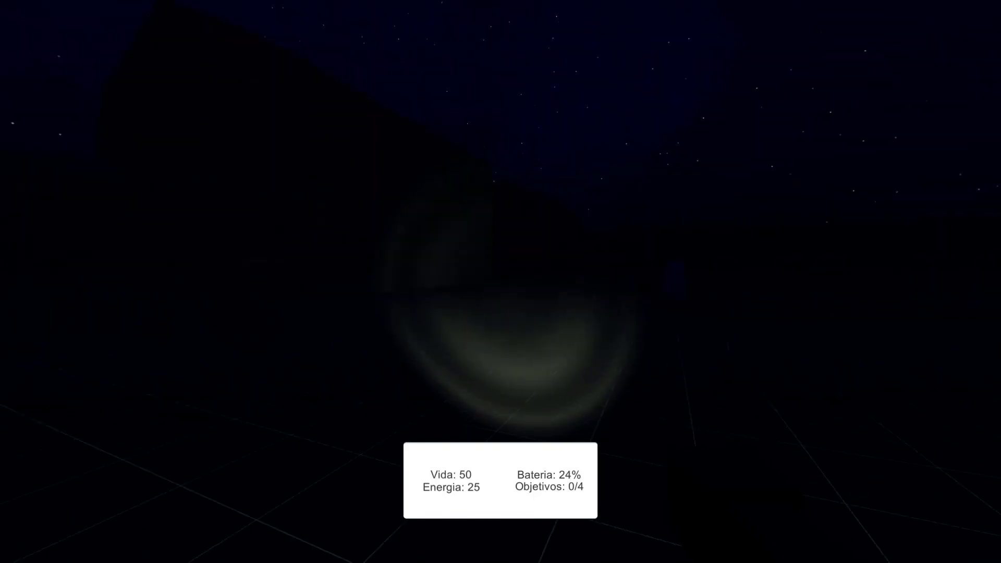
key(w)
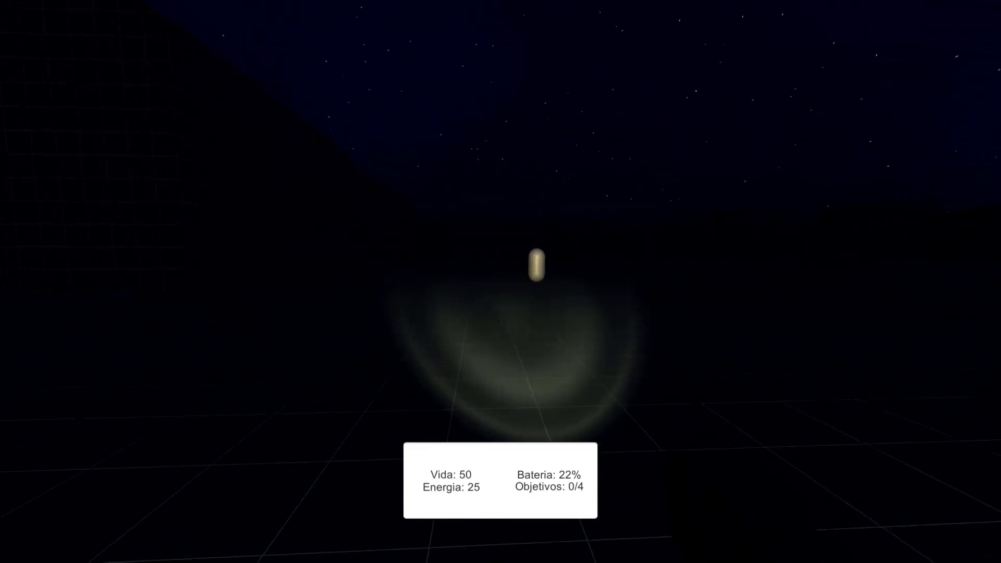
key(w)
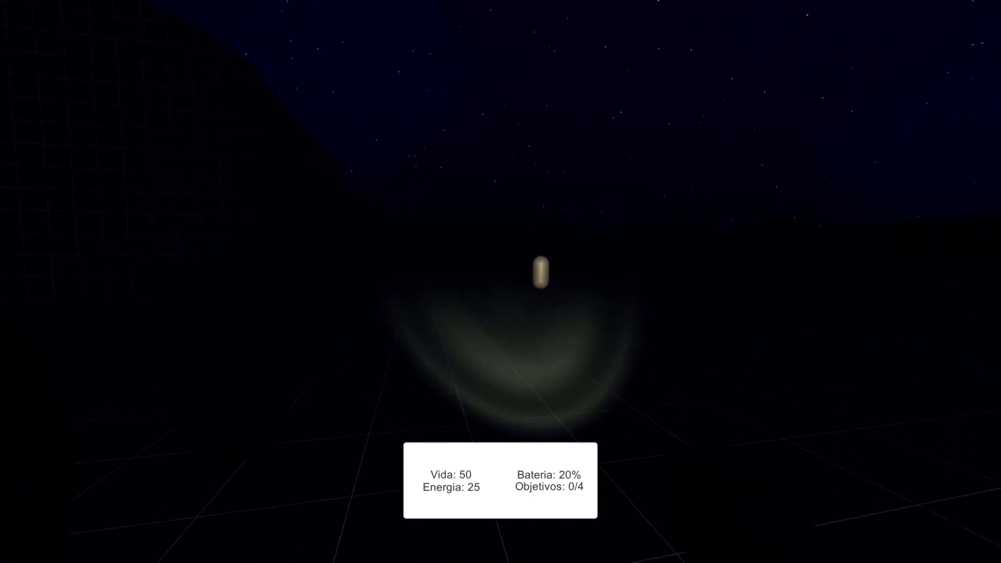
key(w)
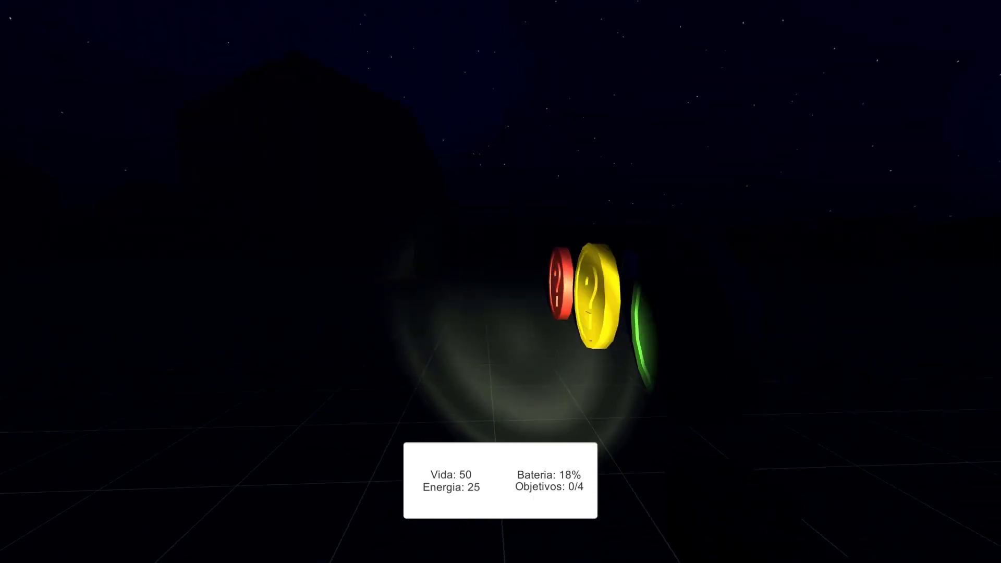
key(w)
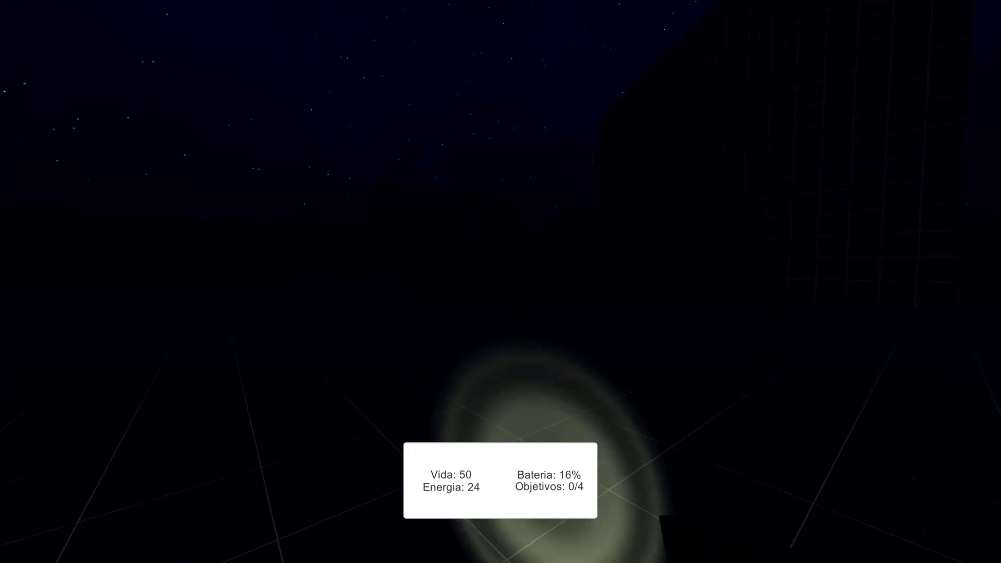
key(w)
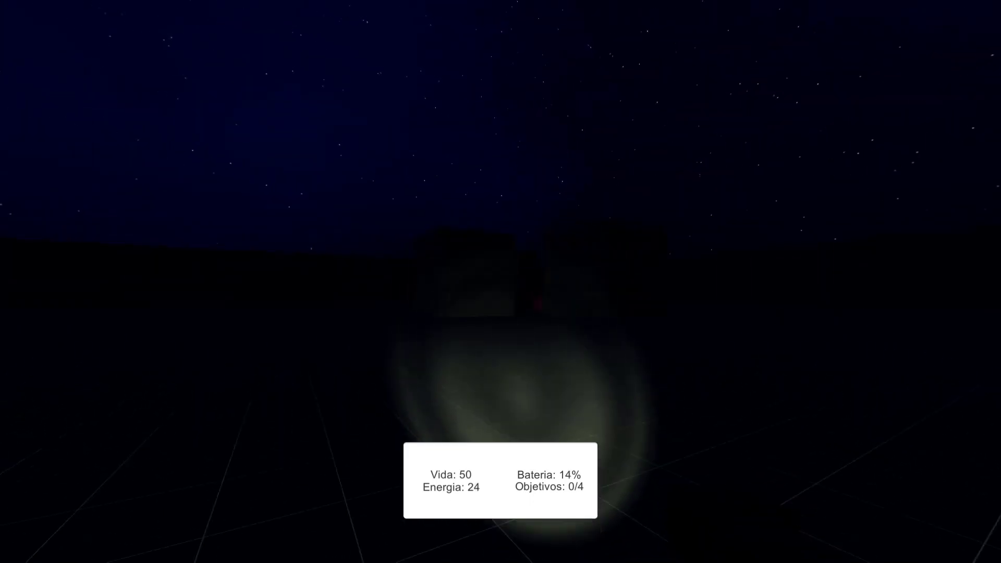
key(w)
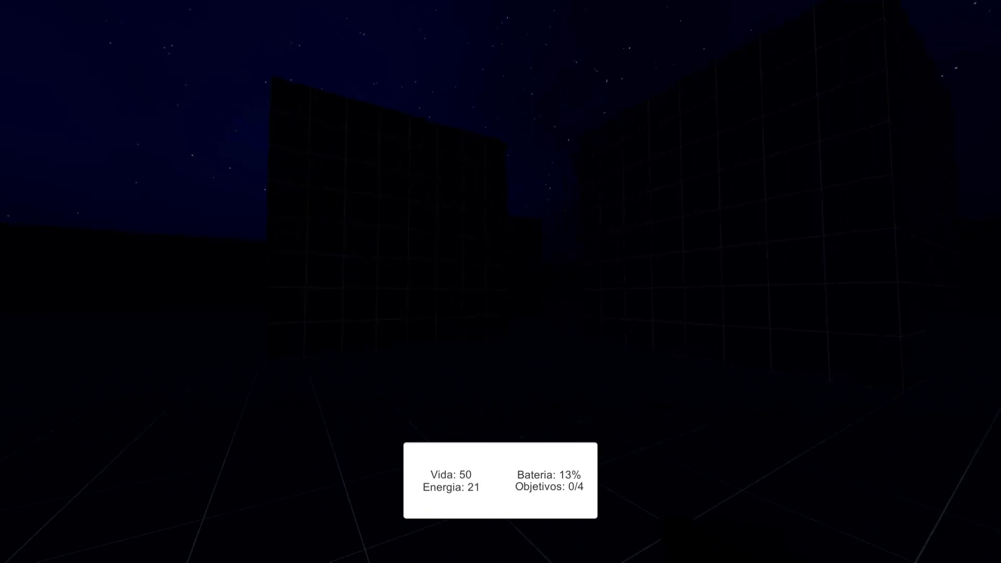
key(w)
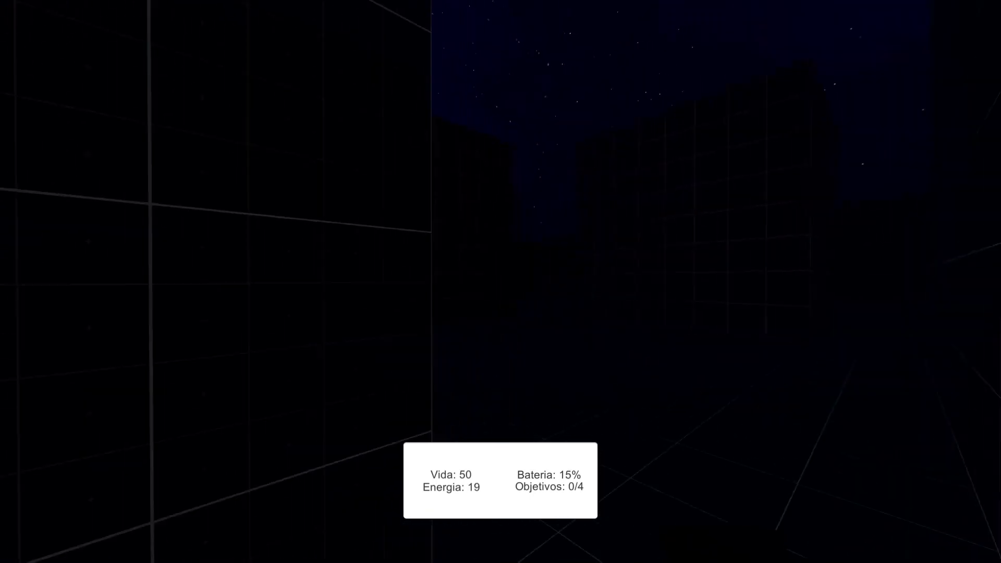
key(w)
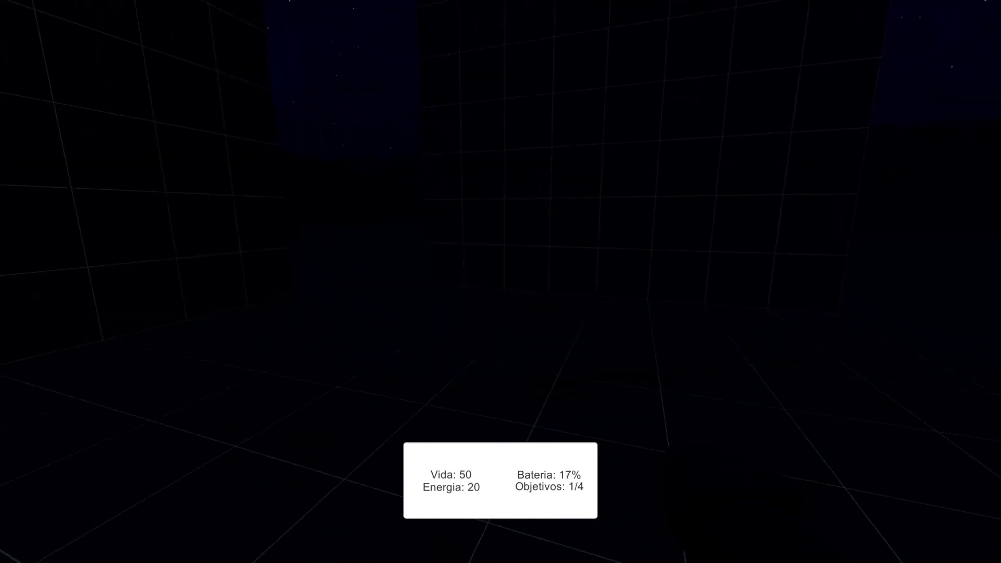
Toggle the flashlight on and off while walking through the dark open area toward the buildings.
key(f)
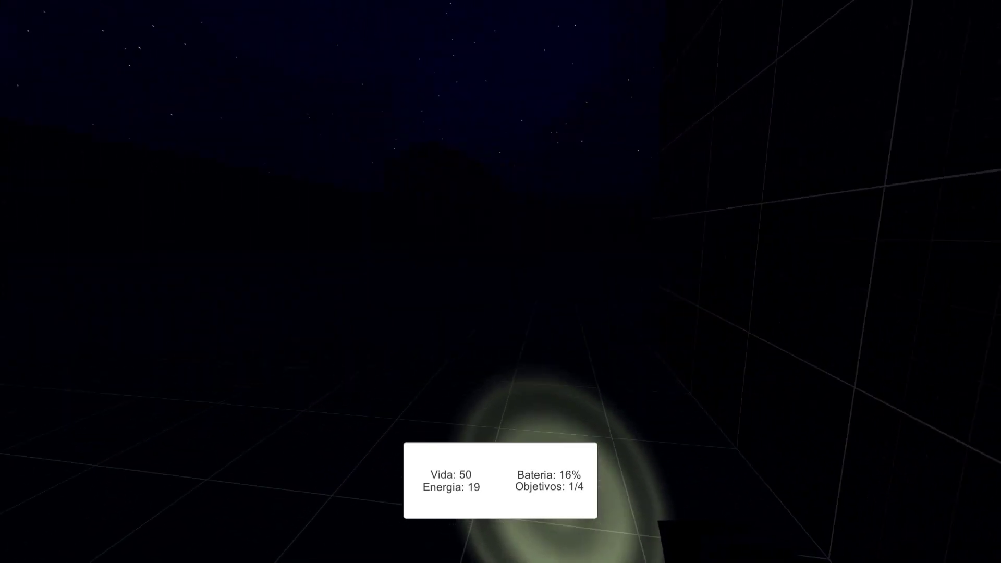
key(w)
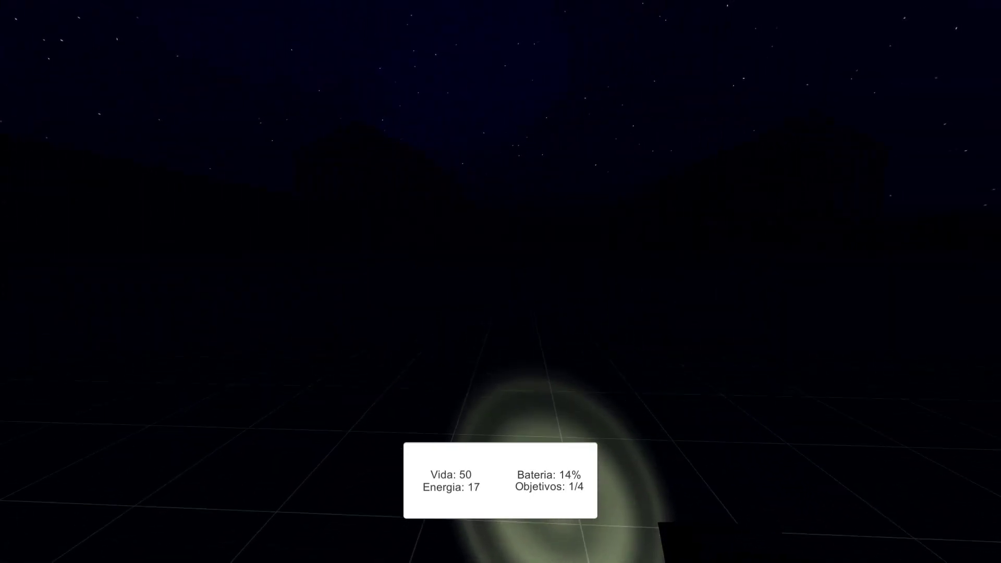
key(w)
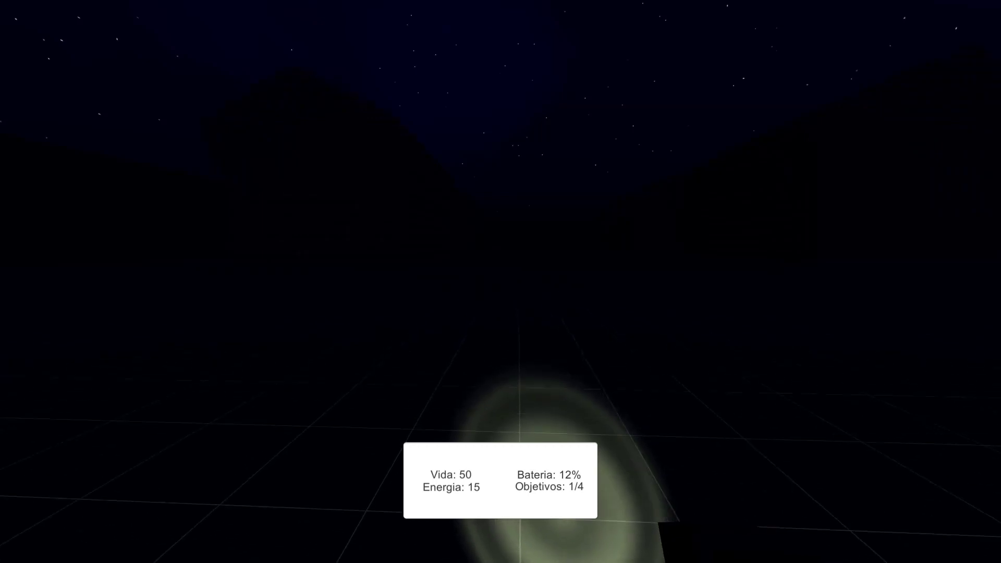
key(f)
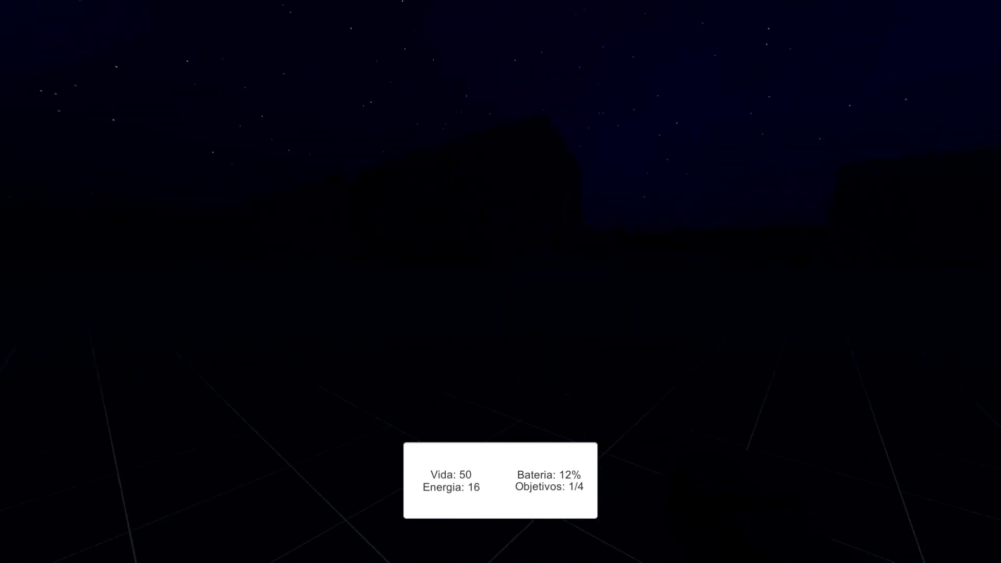
key(f)
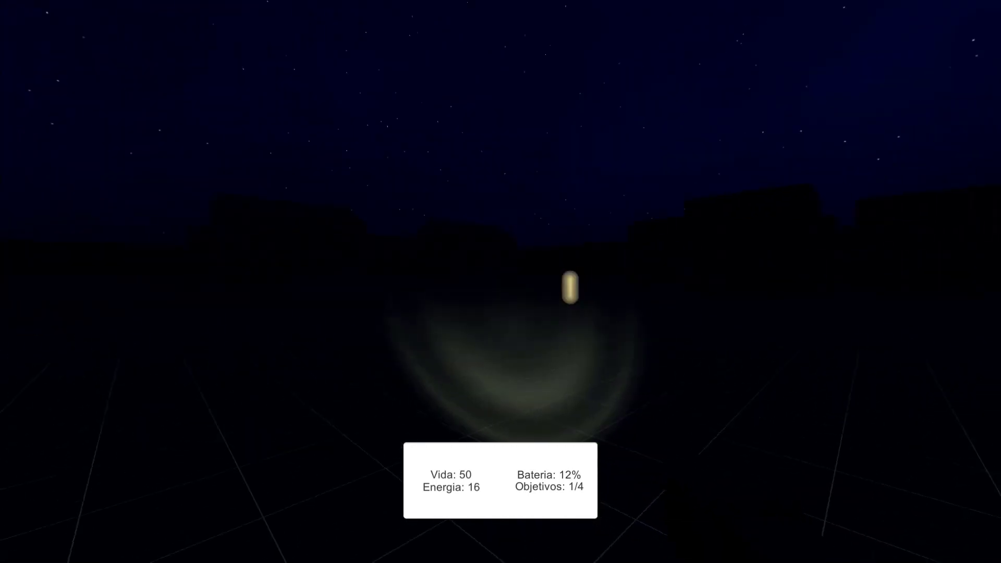
key(f)
key(f)
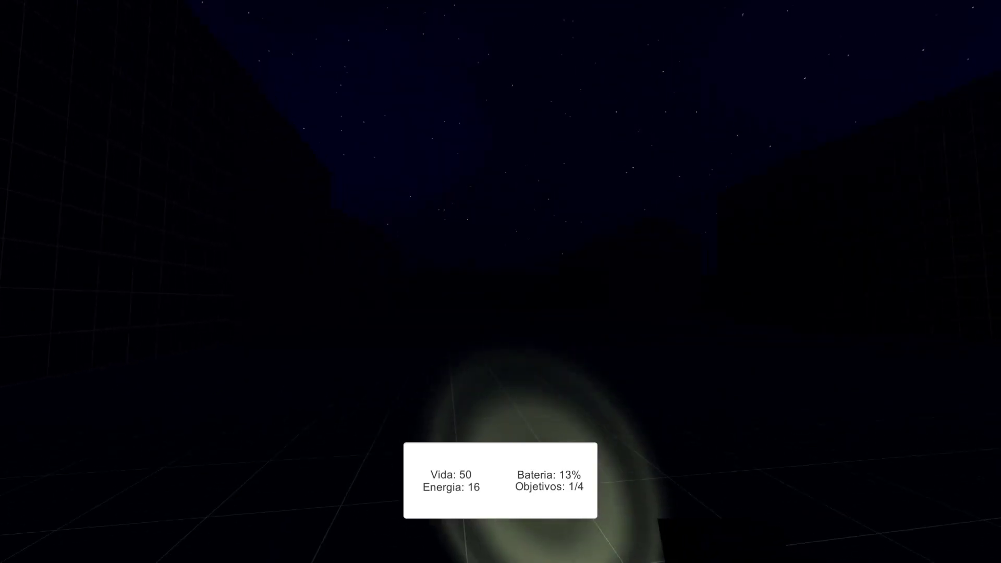
key(f)
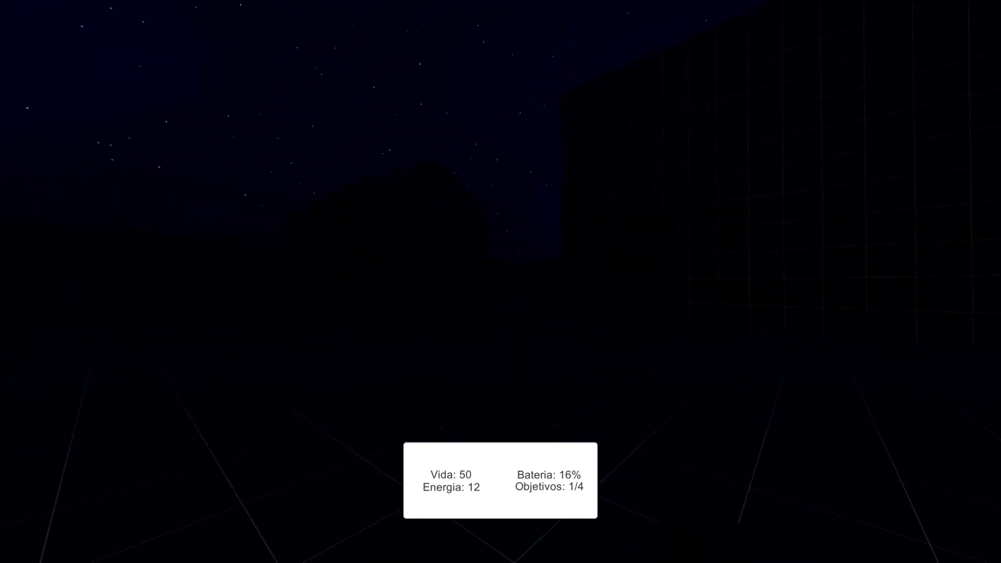
key(f)
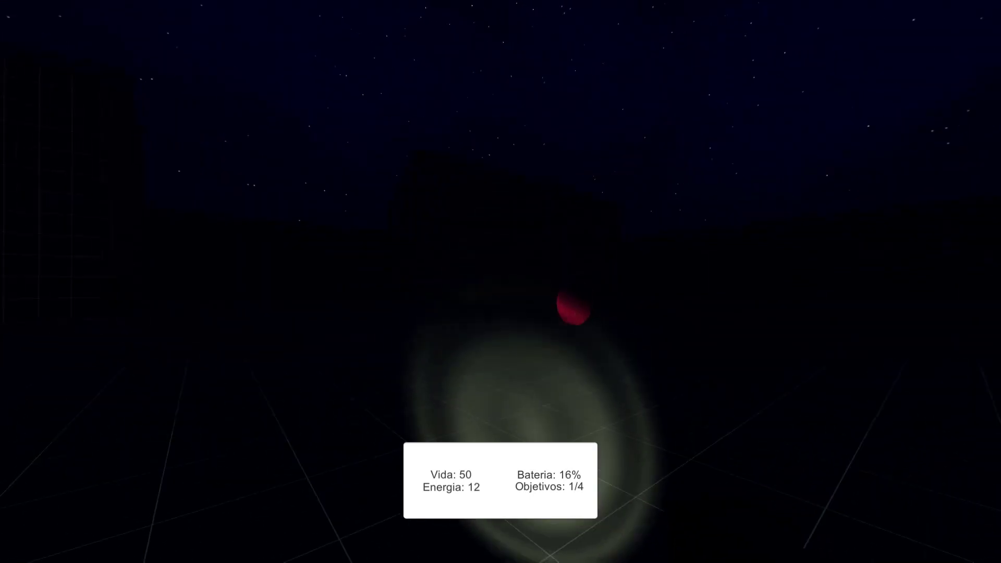
Collect the red object, cross the open ground, and pick up another objective in the corridor.
key(w)
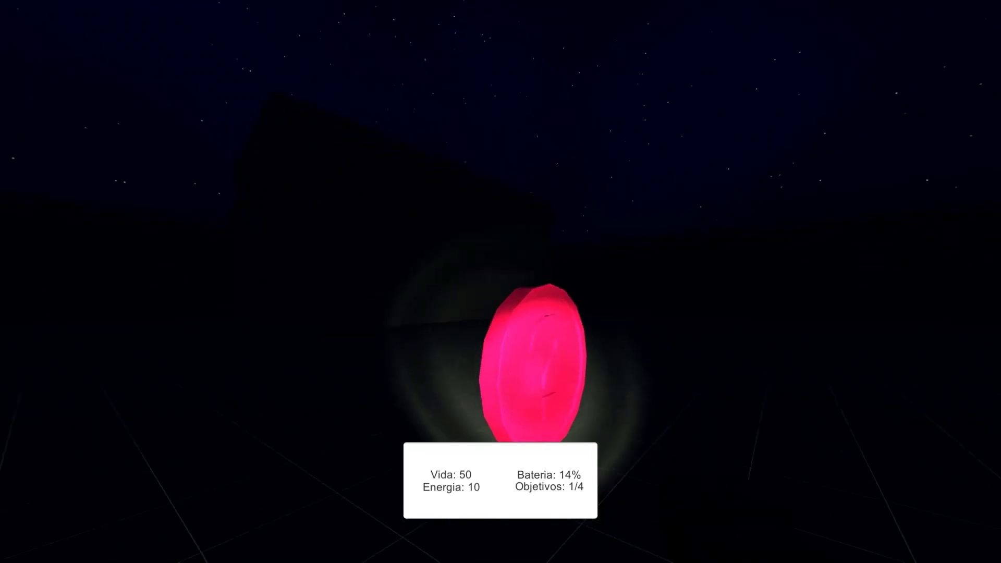
key(f)
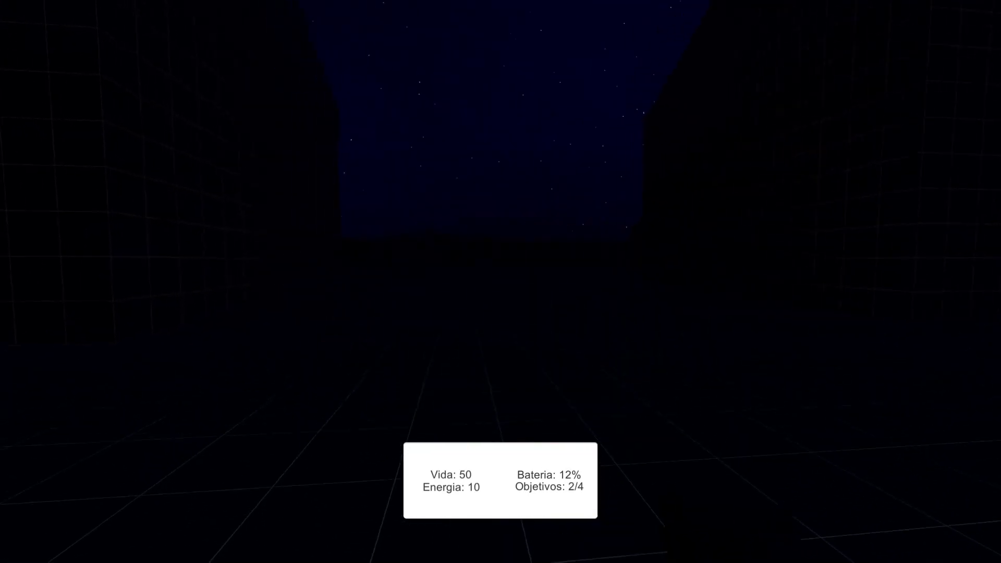
key(w)
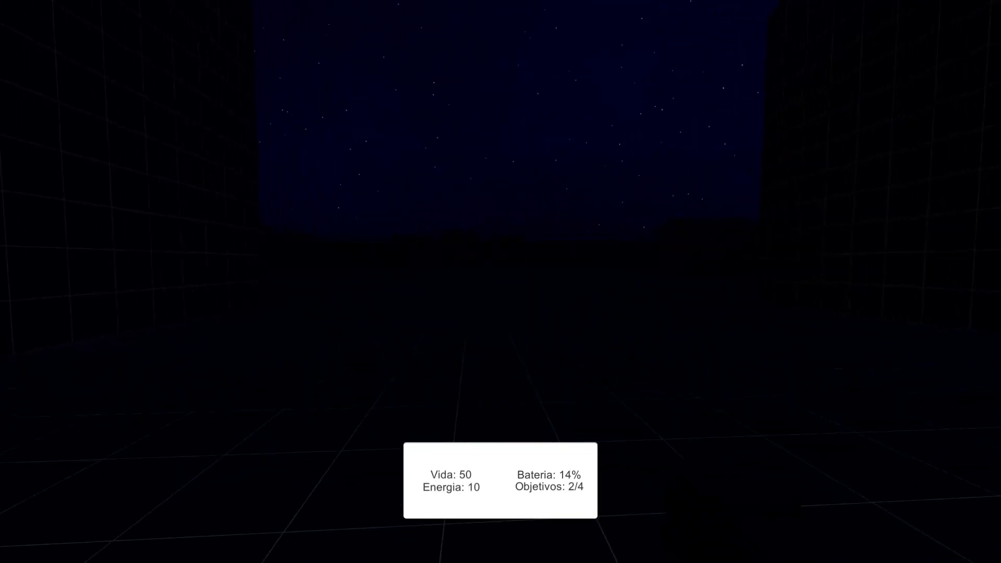
key(w)
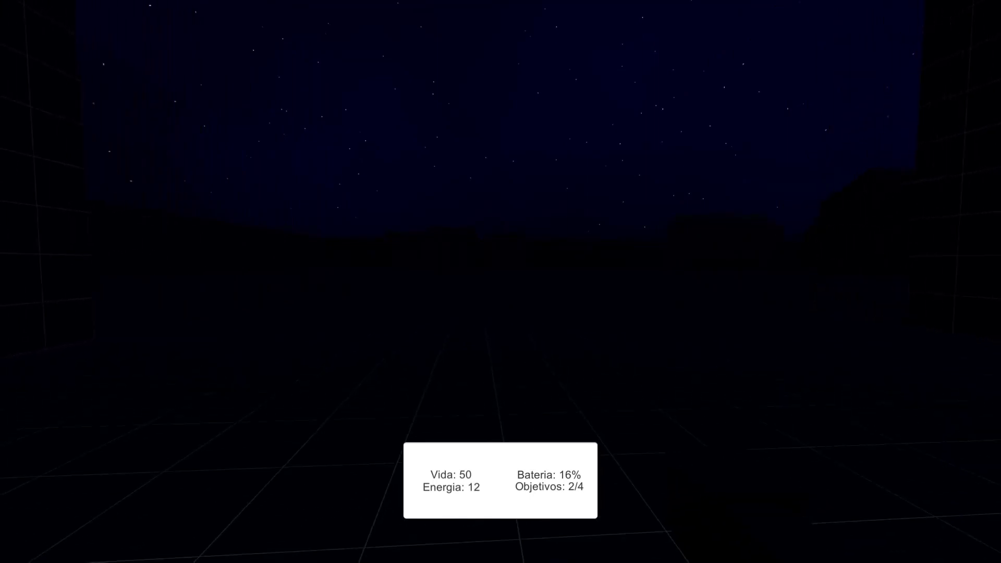
key(w)
key(w)
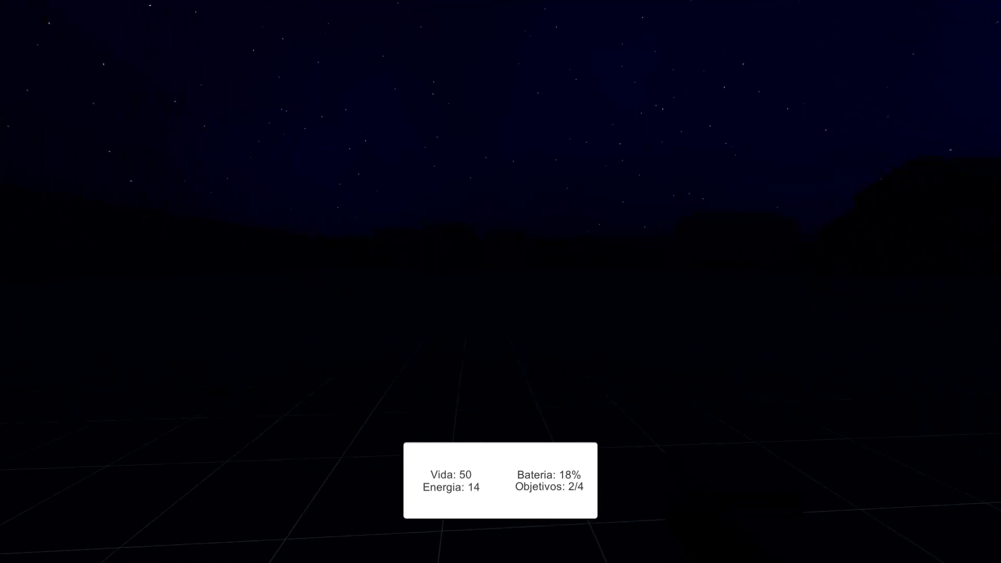
key(w)
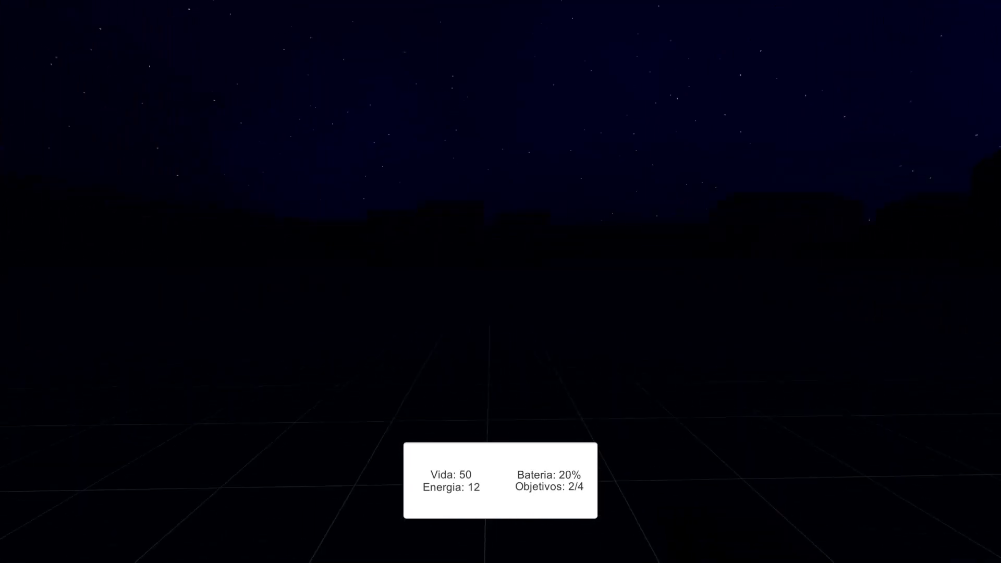
key(f)
key(w)
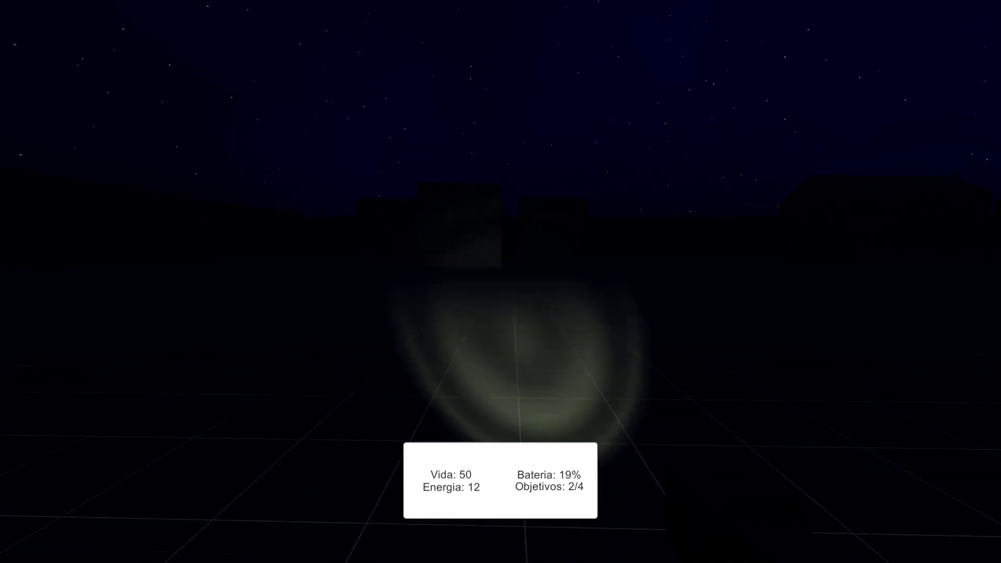
key(w)
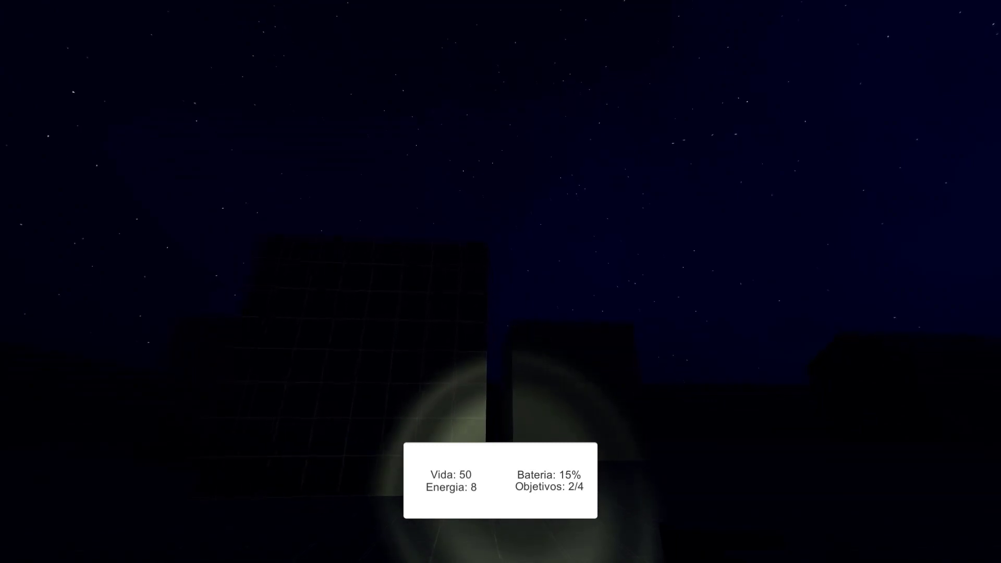
key(w)
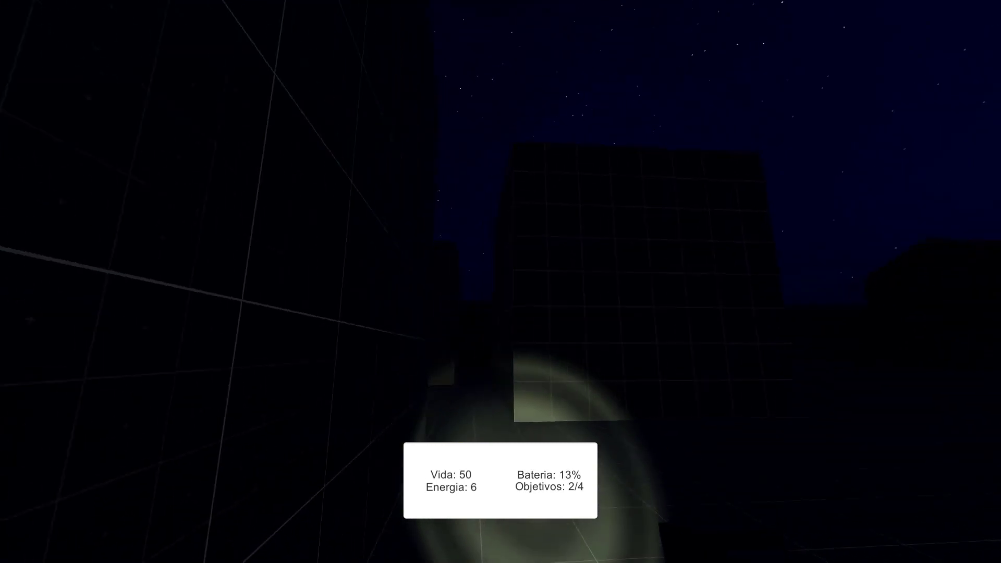
key(w)
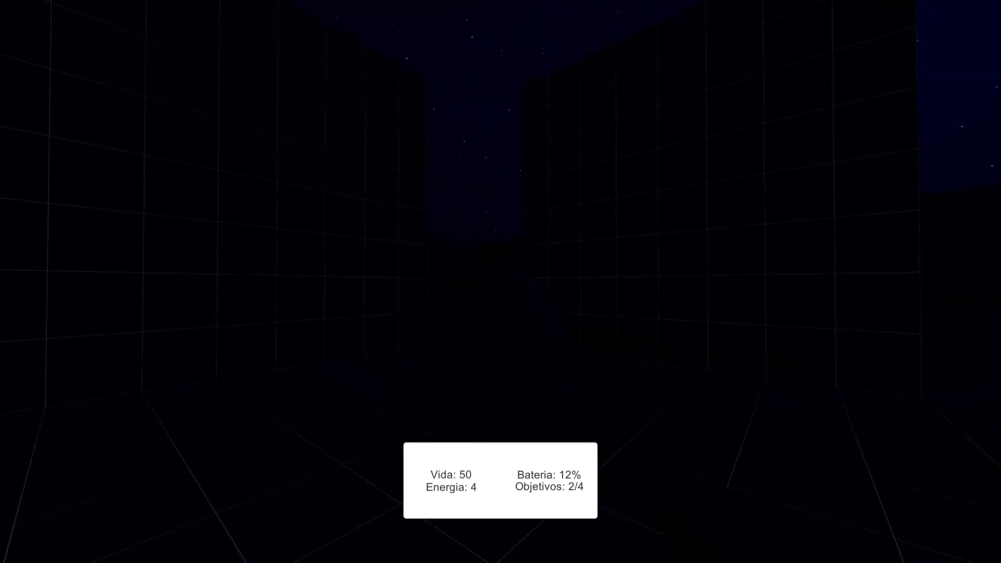
key(w)
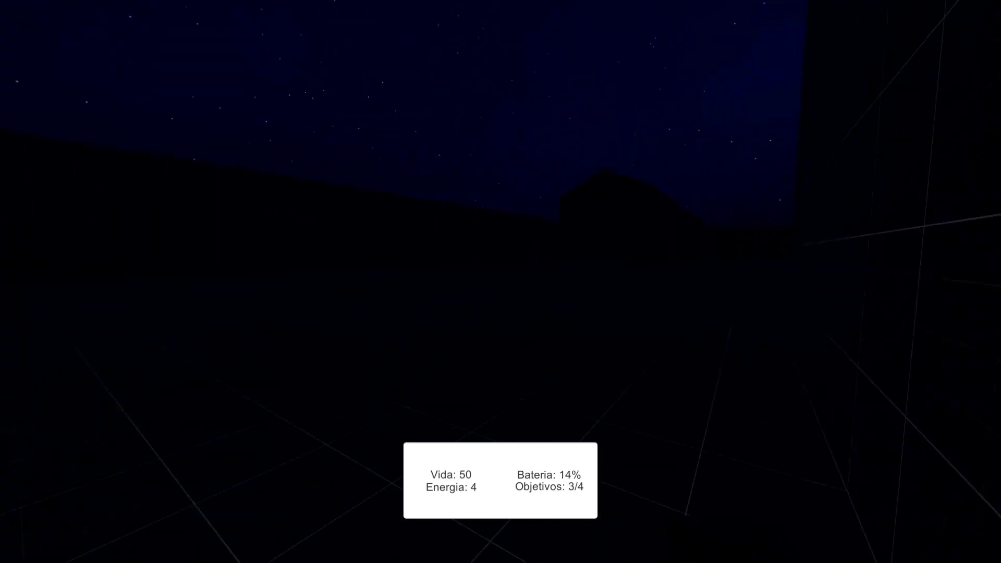
Walk down the corridor with the flashlight on until reaching the last red coin.
key(w)
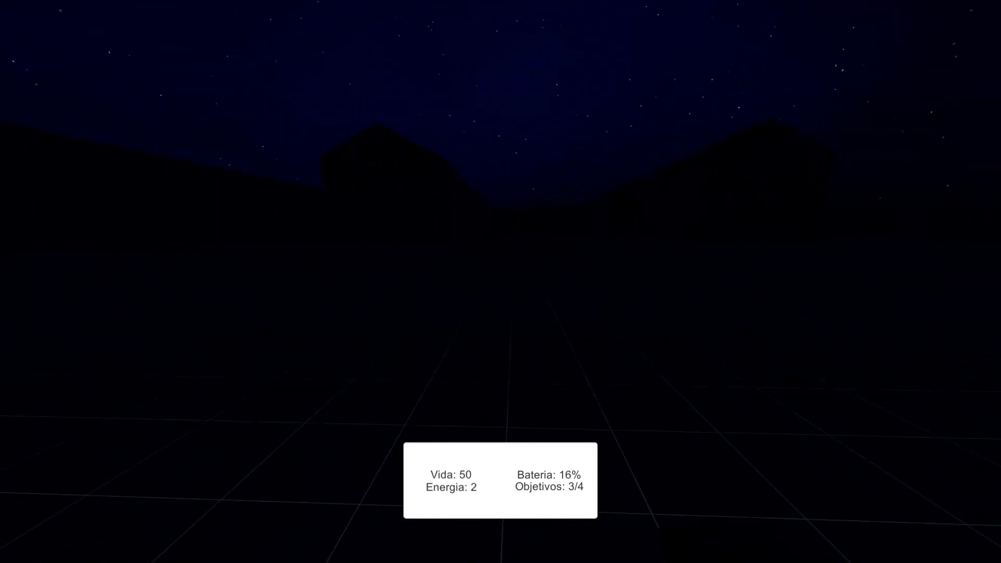
key(w)
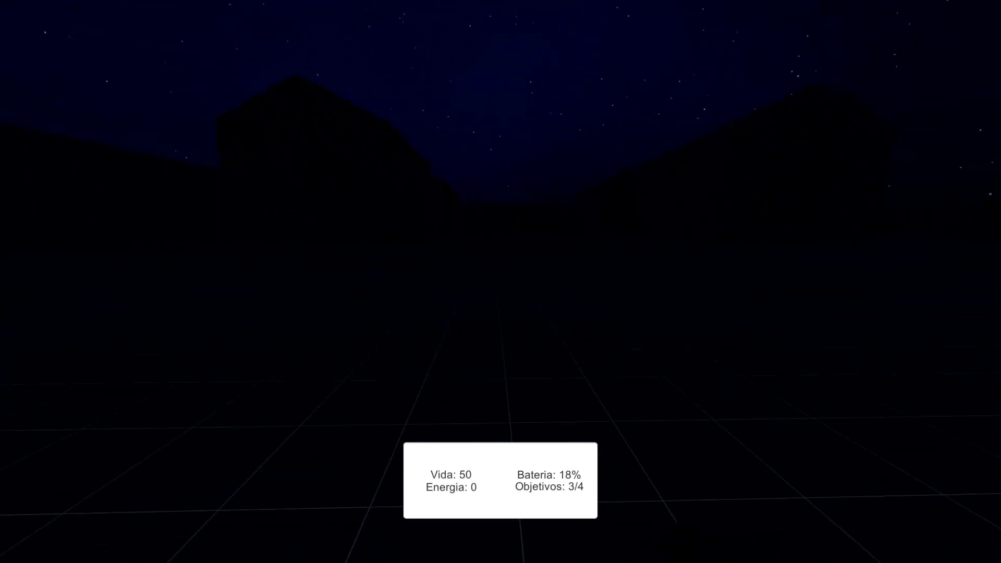
key(f)
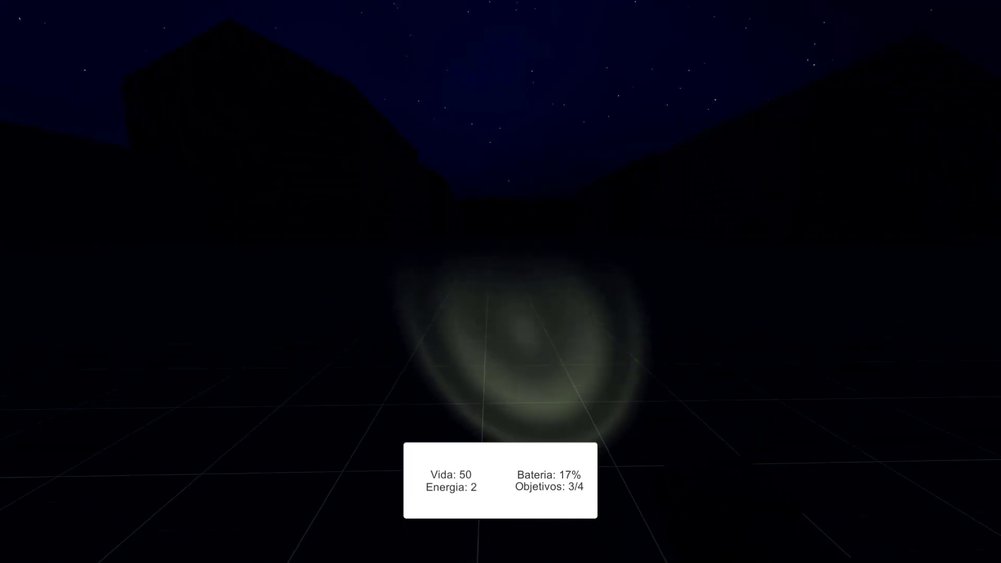
key(w)
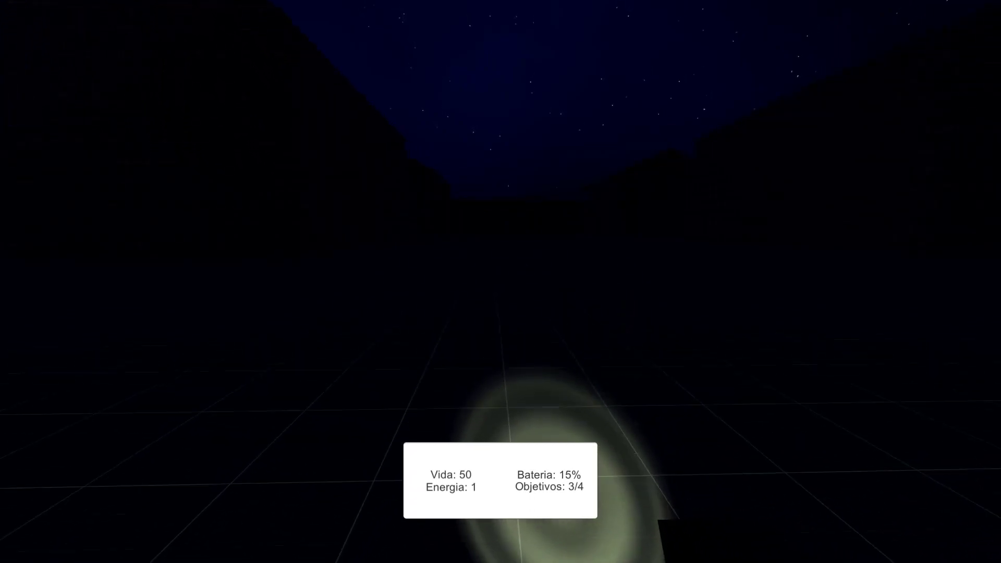
key(w)
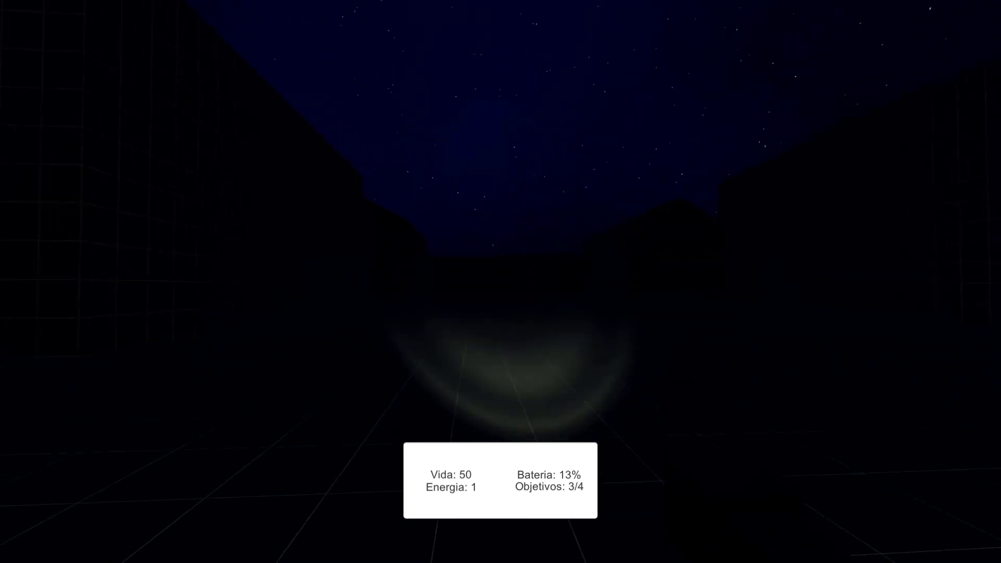
key(w)
key(w)
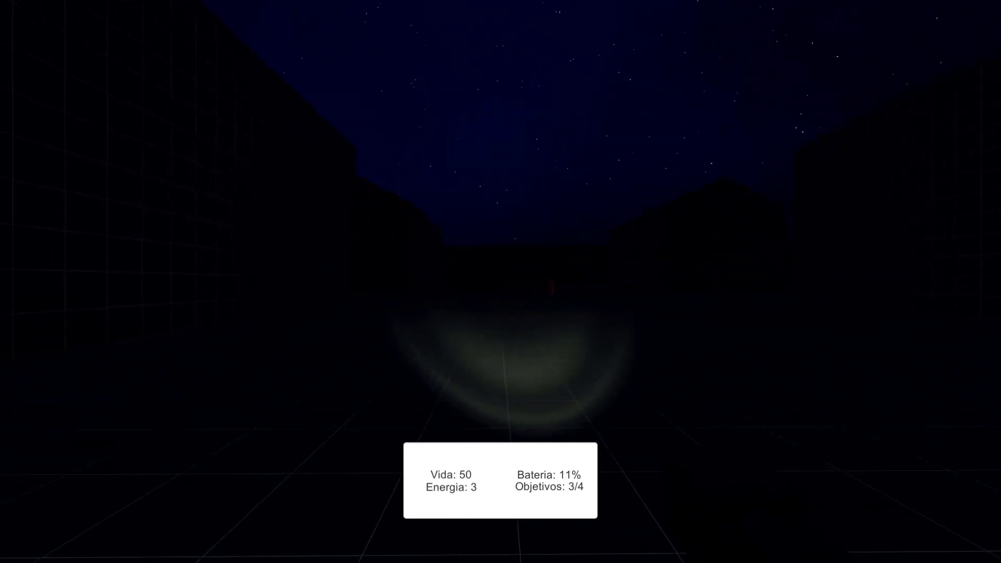
key(w)
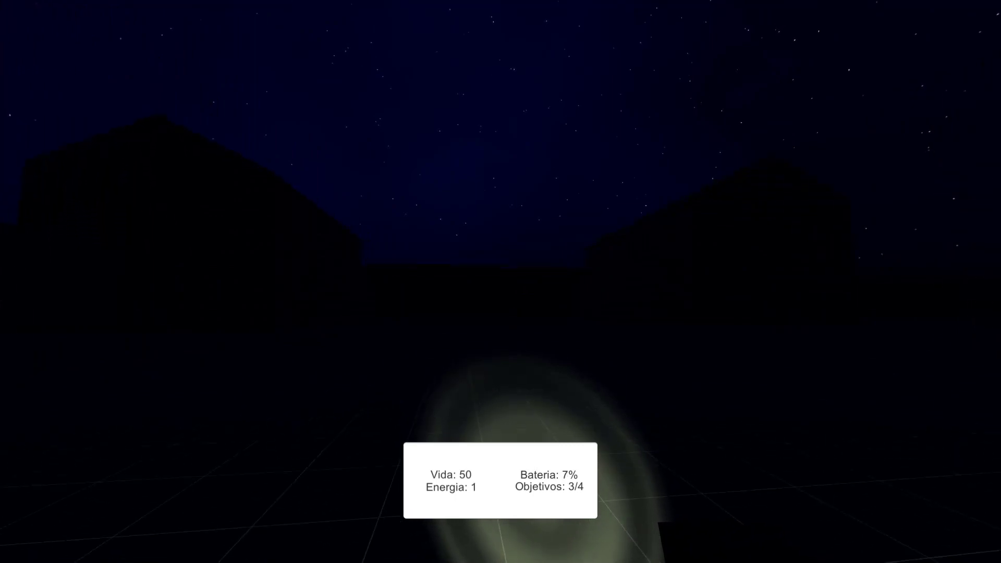
key(w)
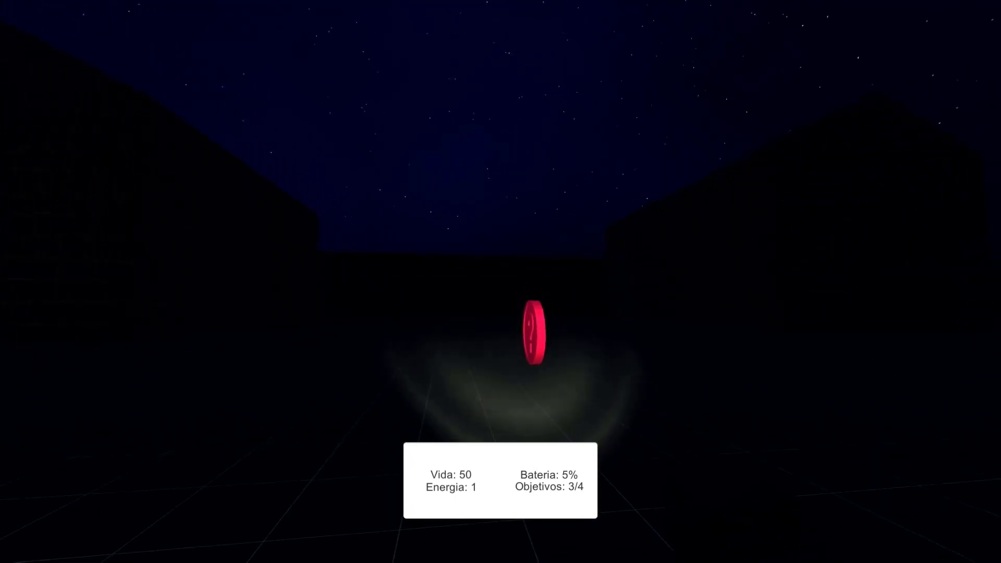
key(w)
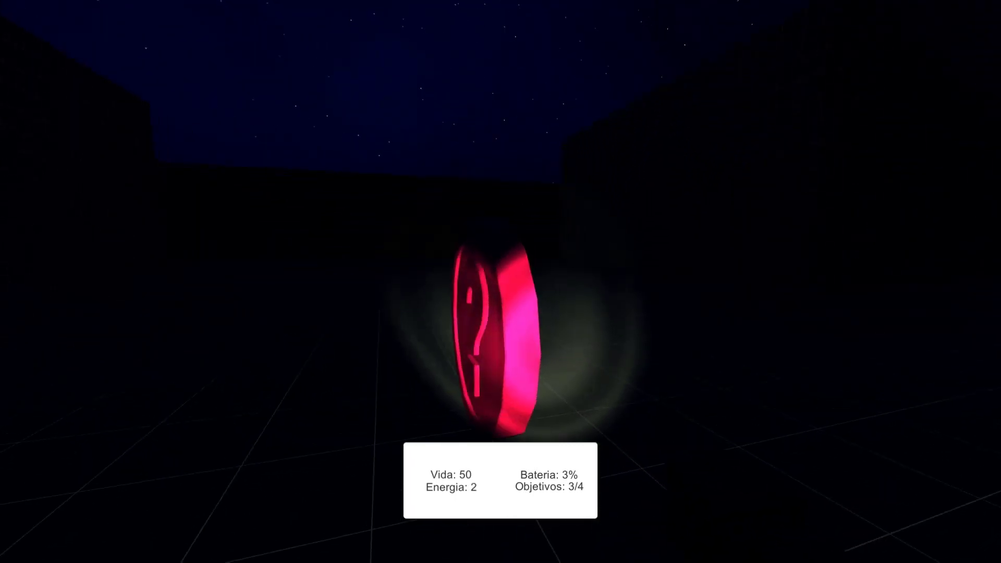